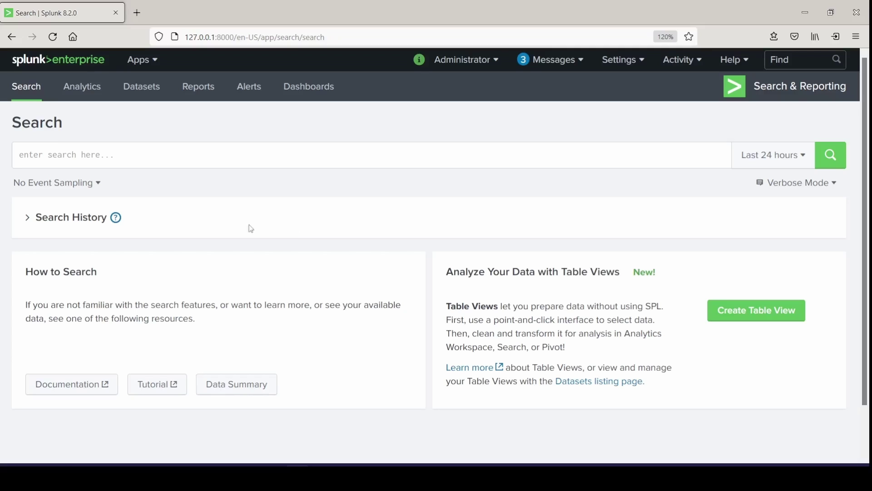
Run the SOC_Alert_SomeoneOpenedWireshark alert from Searches, reports, and alerts
left_click(627, 68)
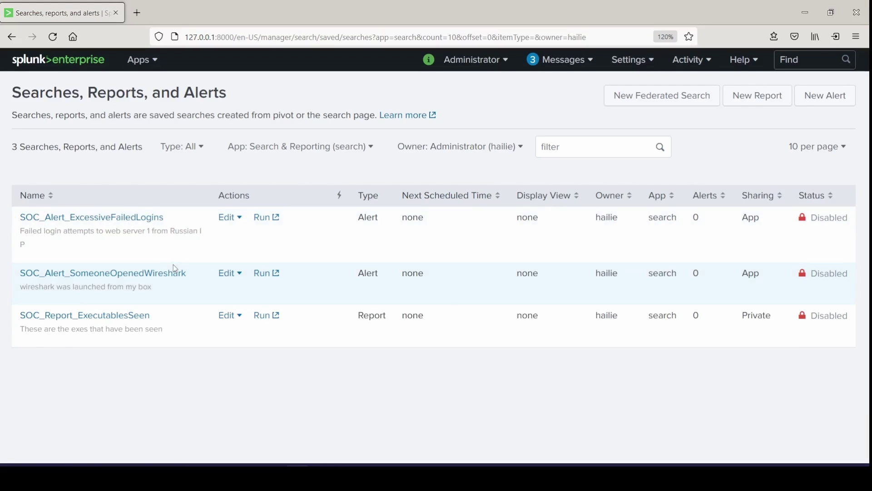
left_click(239, 274)
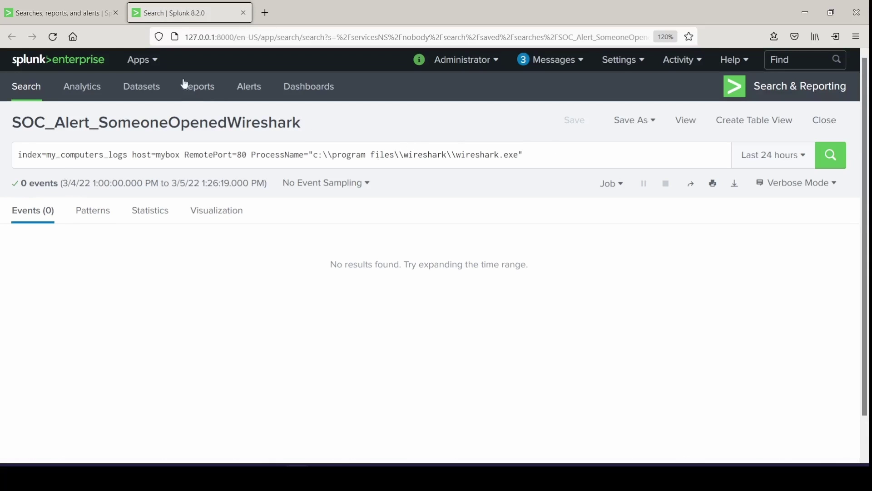
left_click(91, 16)
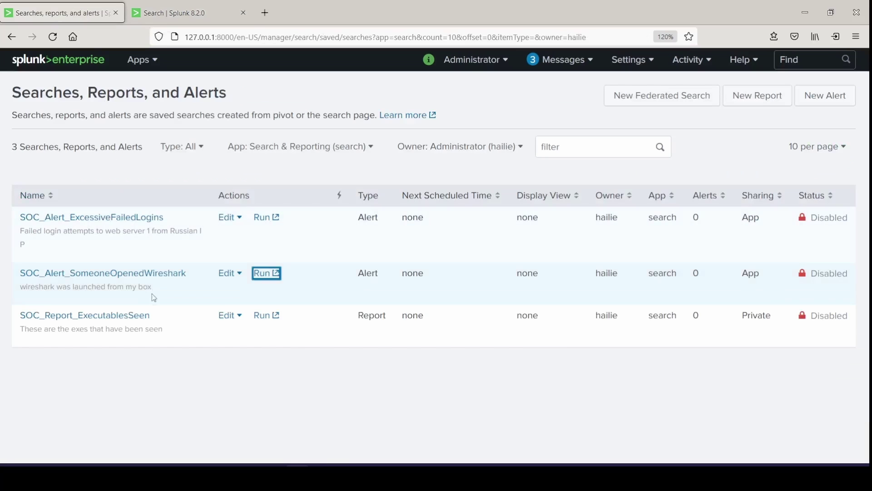
Run SOC_Report_ExecutablesSeen in a new tab, review its stats query, and return to the list
left_click(229, 316)
left_click(260, 316)
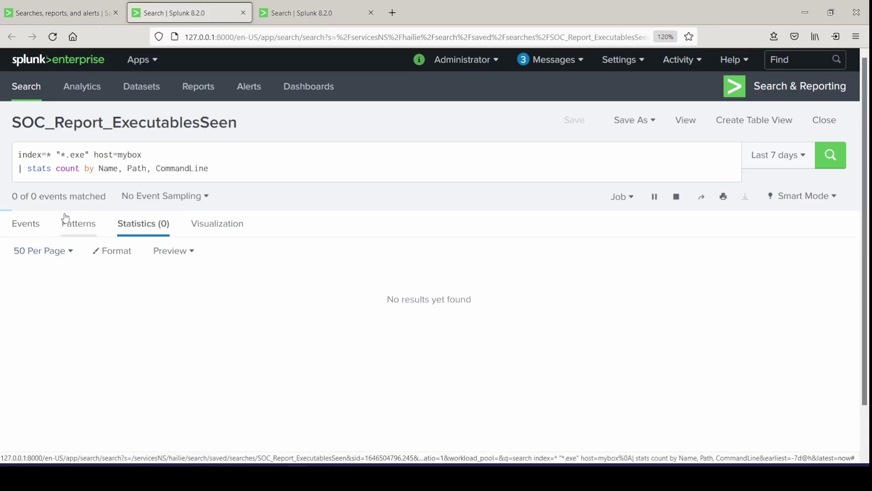
left_click_drag(51, 168, 28, 168)
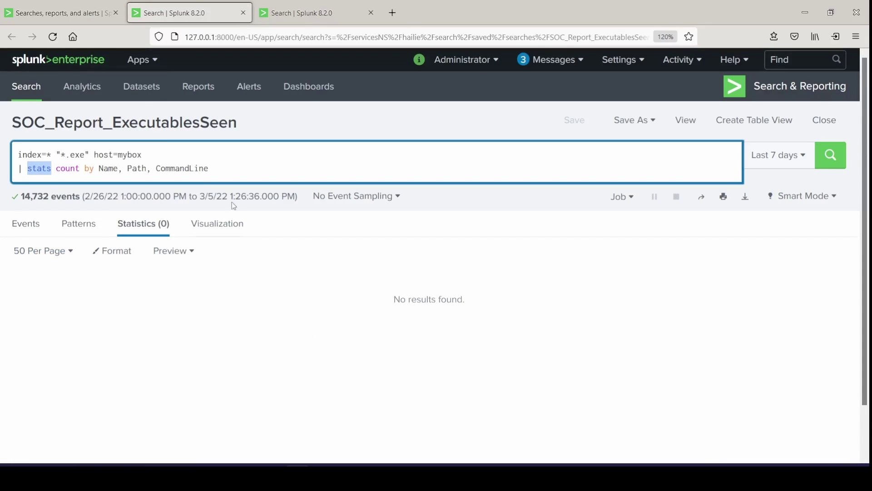
left_click(73, 13)
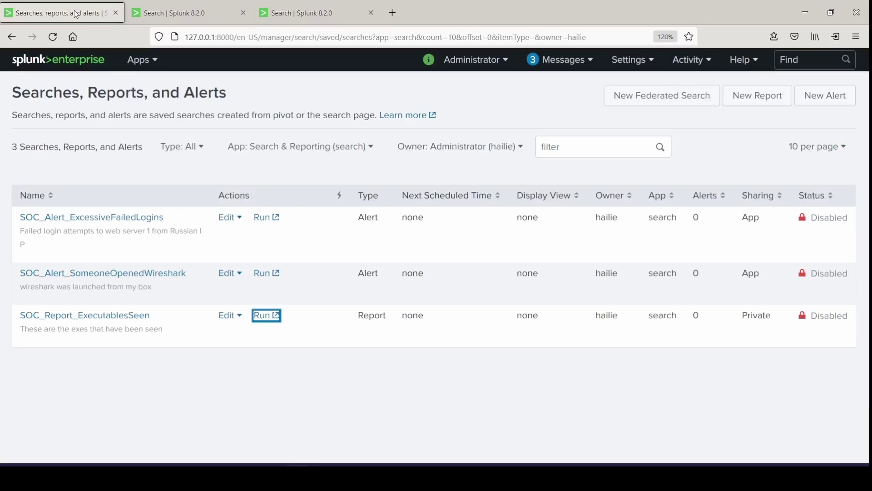
left_click(237, 317)
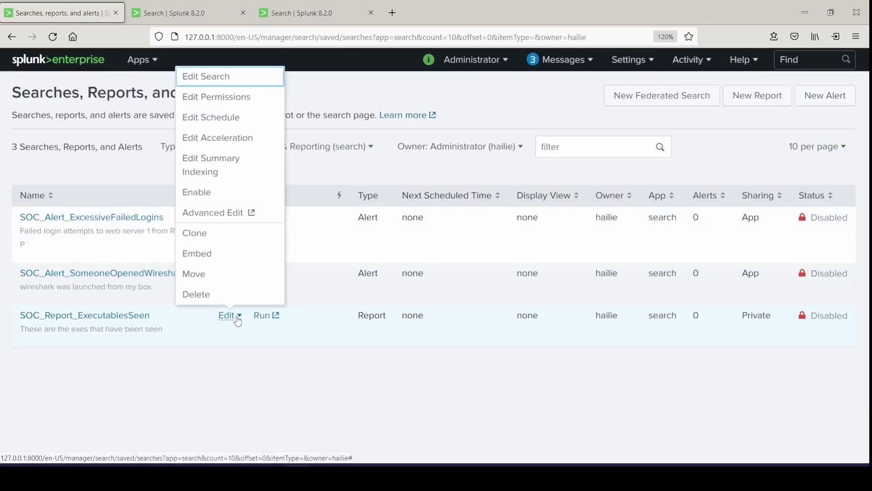
left_click(233, 141)
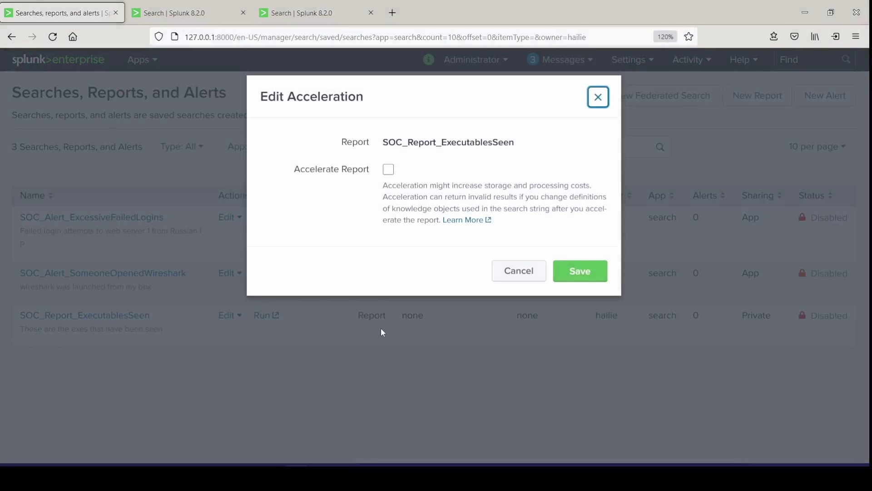
left_click(388, 169)
left_click(474, 249)
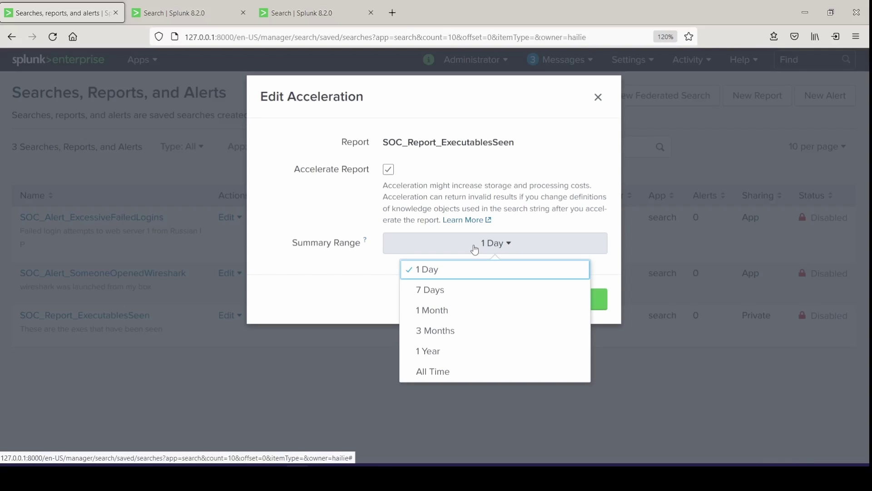
left_click(377, 280)
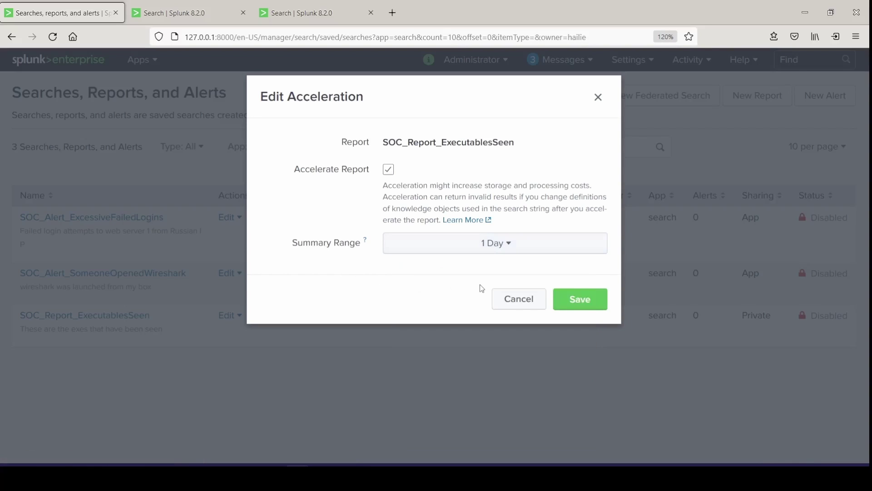
left_click(394, 170)
left_click(514, 271)
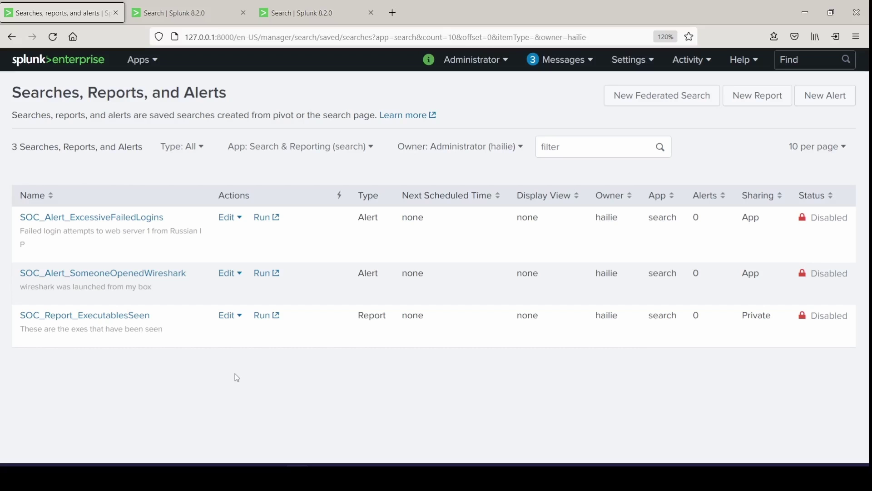
left_click(142, 60)
Switch to the Search & Reporting app to get an empty search page
left_click(176, 130)
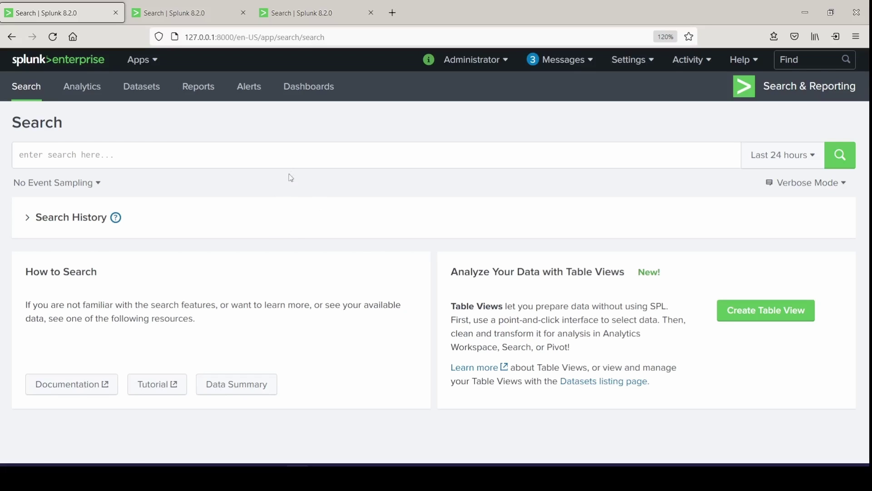
Open Home Dash!, filter loglevel to INFO, and scroll down to the Executables table
left_click(305, 86)
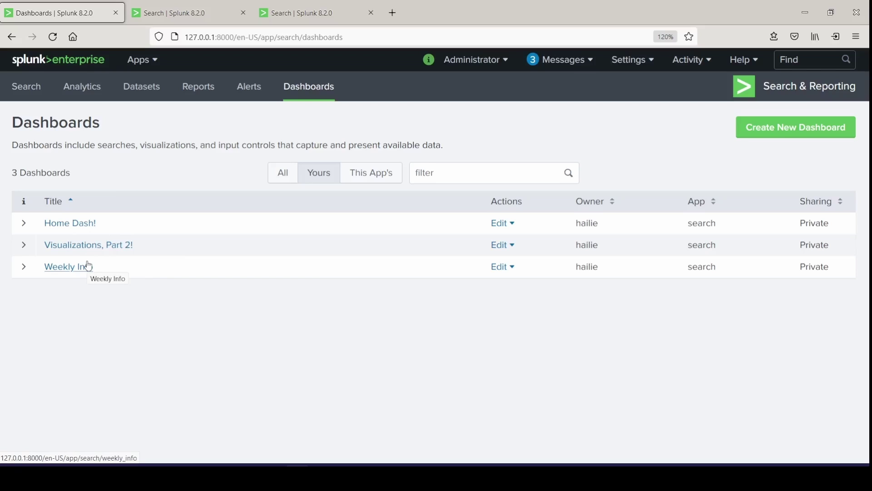
left_click(75, 224)
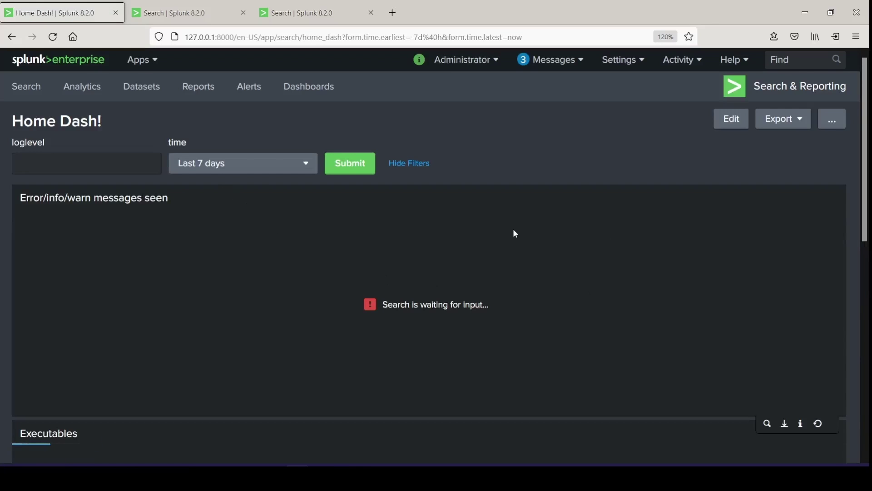
left_click(98, 155)
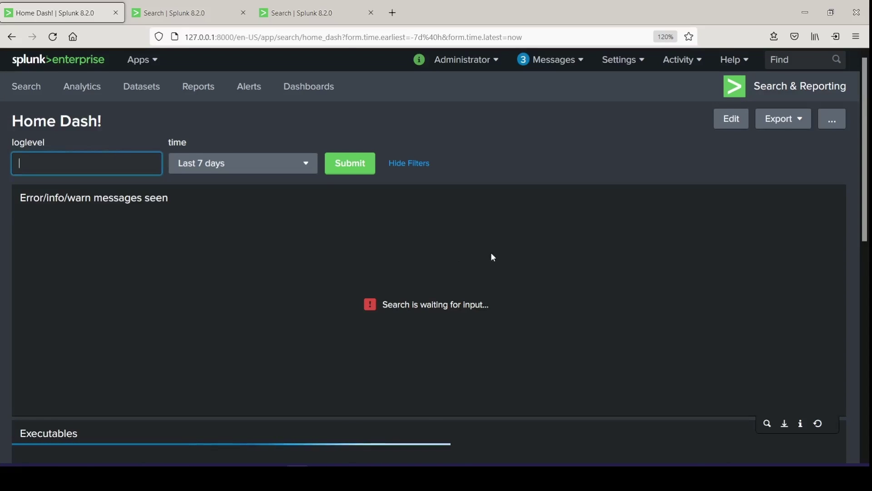
type("INFO")
key("Return")
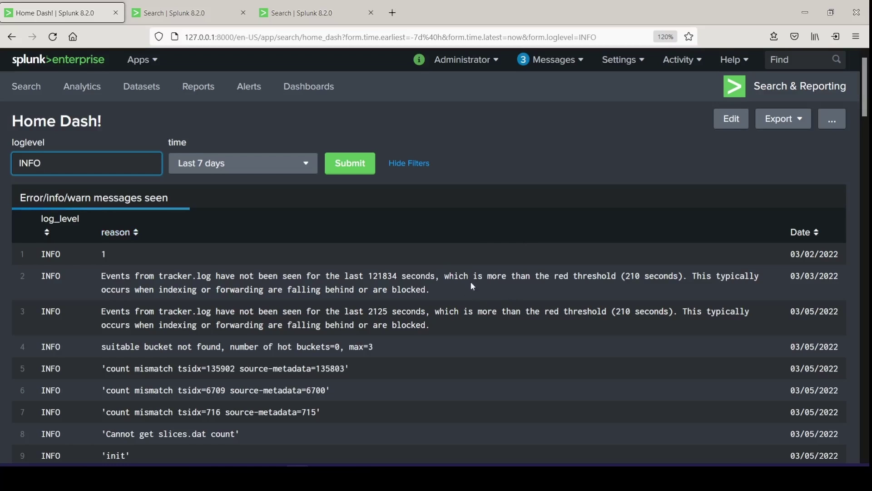
scroll(497, 193, "down", 10)
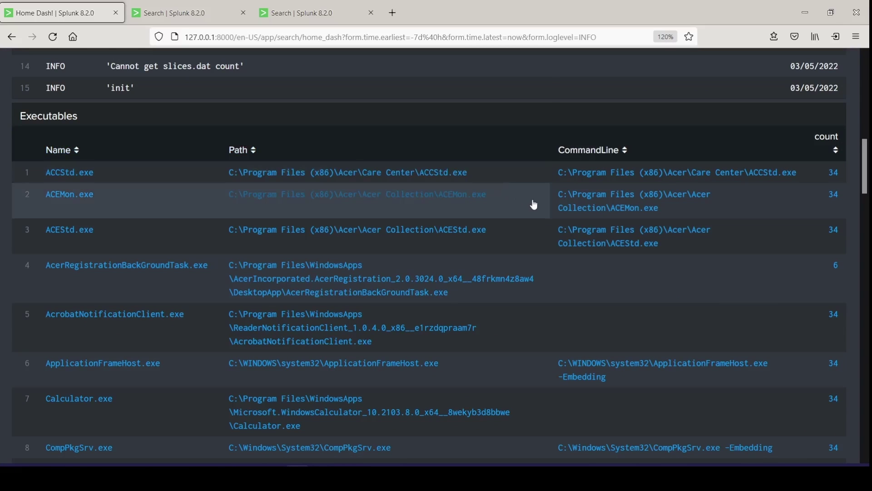
scroll(789, 312, "down", 10)
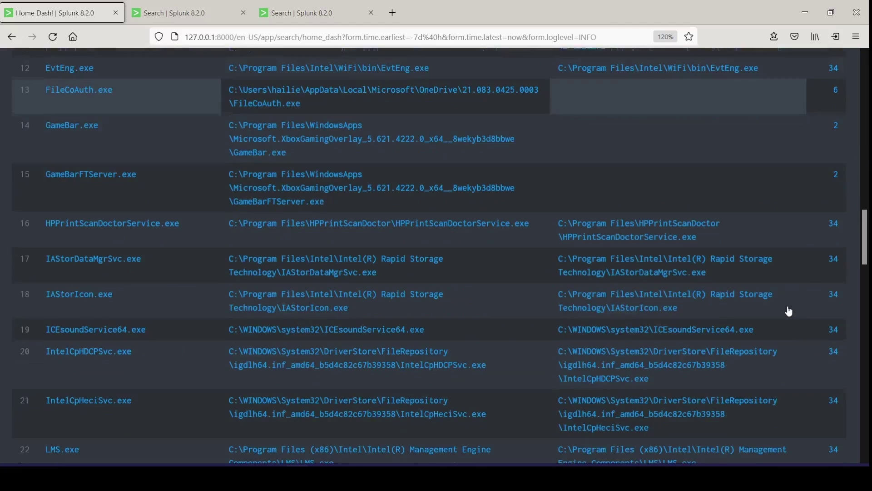
scroll(789, 309, "down", 20)
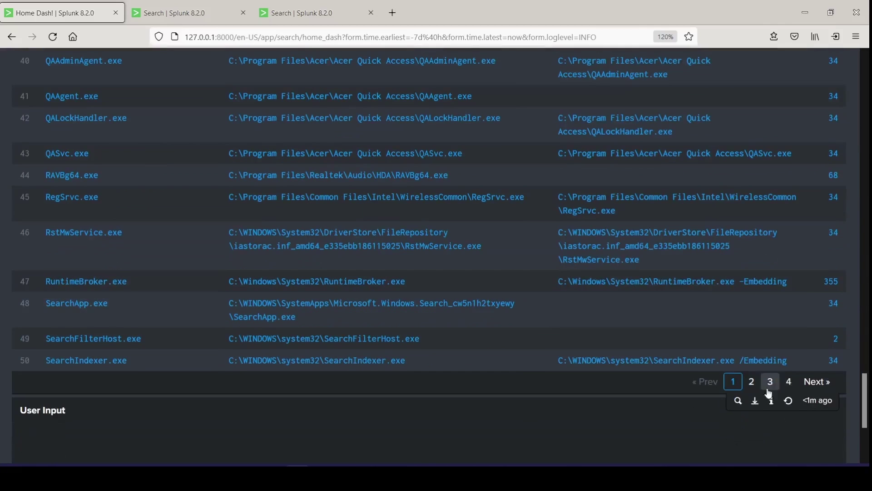
Open the Executables panel's stats search in a new search tab
left_click(738, 401)
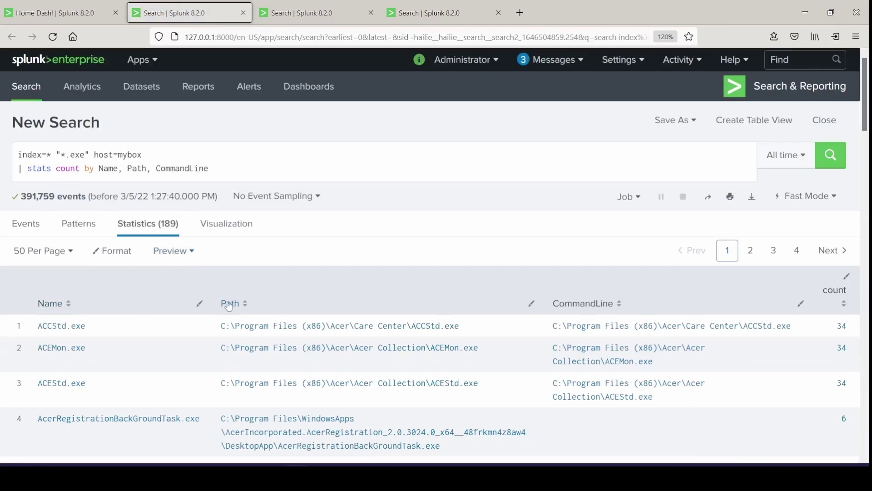
double_click(30, 169)
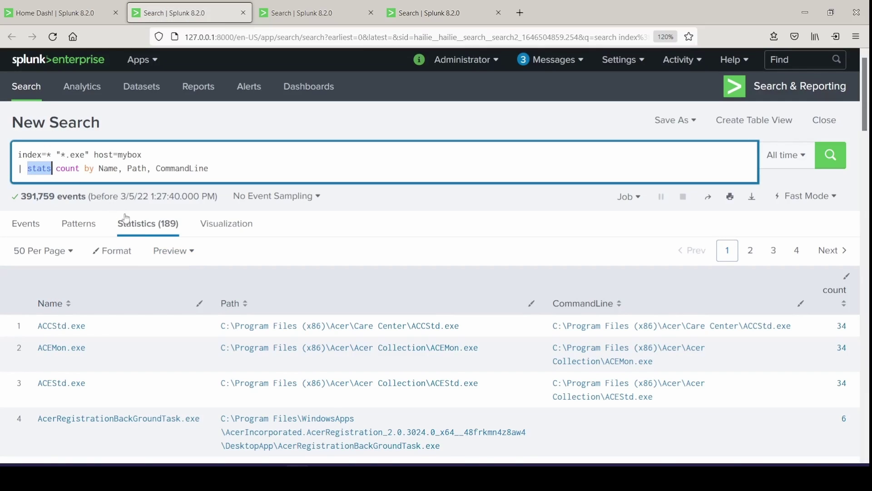
scroll(292, 362, "down", 6)
scroll(167, 373, "down", 3)
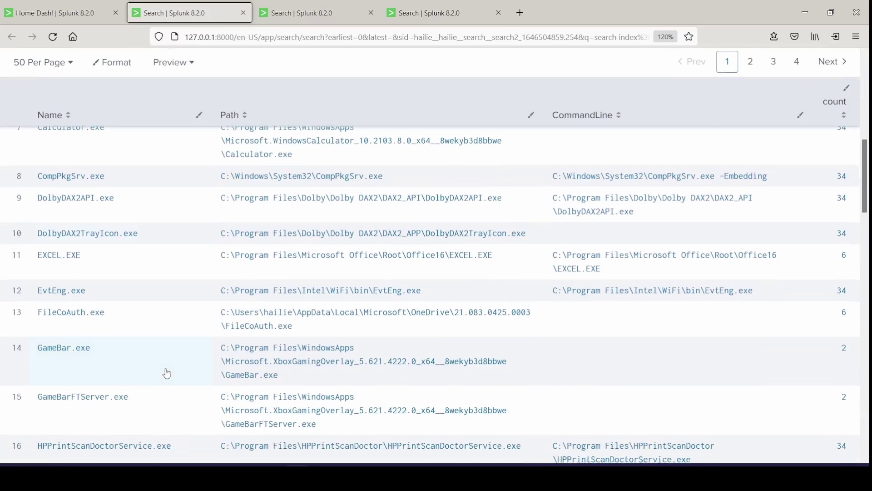
scroll(167, 373, "down", 5)
scroll(167, 373, "up", 13)
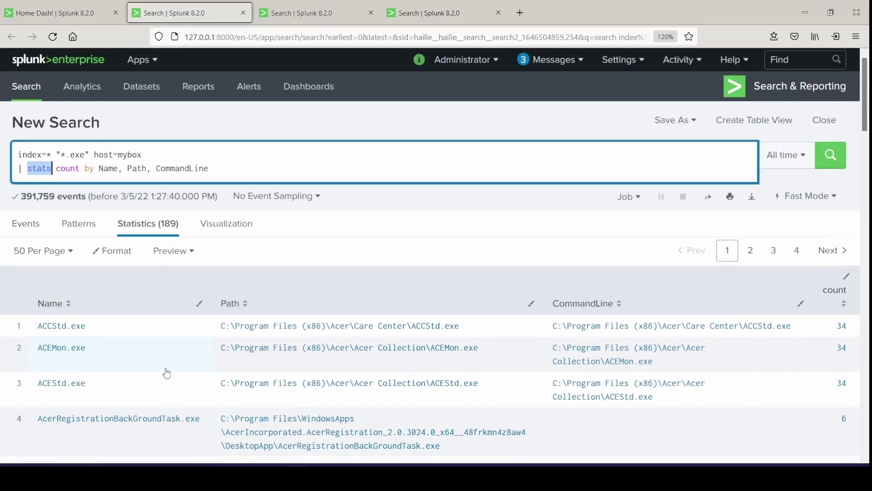
Append '| collect index=summary_executables' on a new line and run the search
left_click(249, 171)
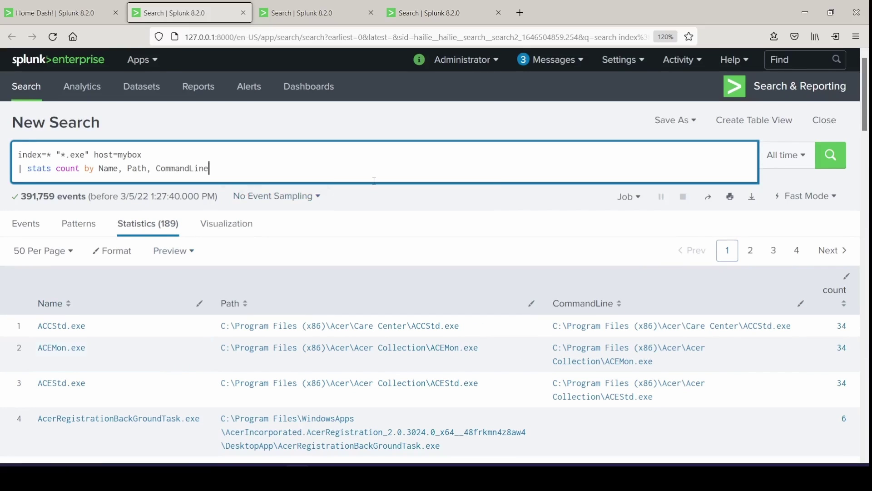
key("shift+Return")
type("| collect")
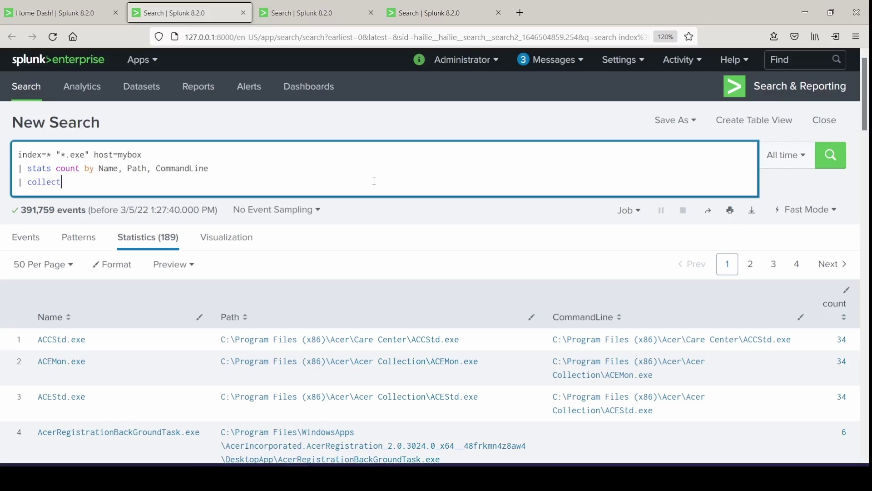
type(" index=summary_executables")
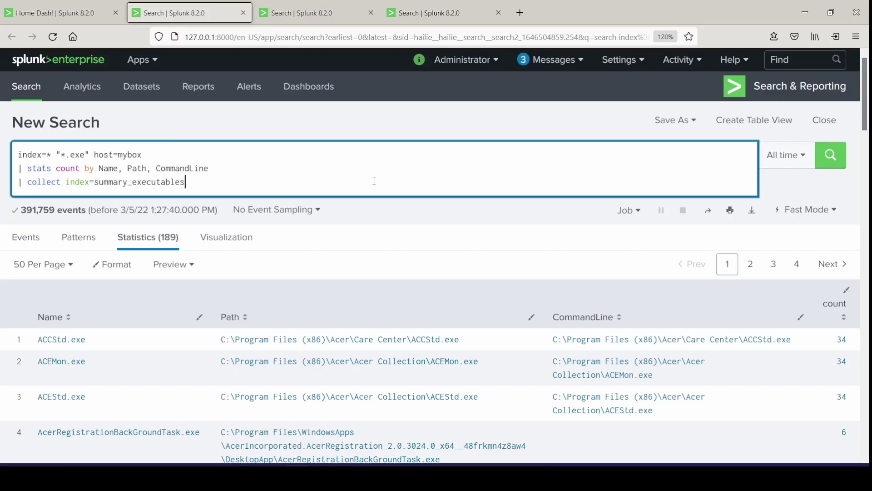
key("Return")
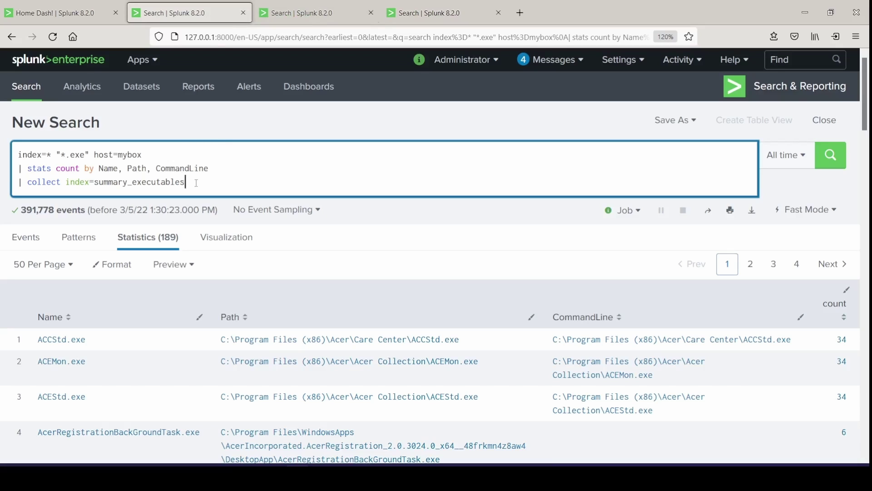
Search index=summary_executables in a new Search & Reporting tab
left_click_drag(191, 181, 72, 182)
right_click(72, 182)
left_click(115, 247)
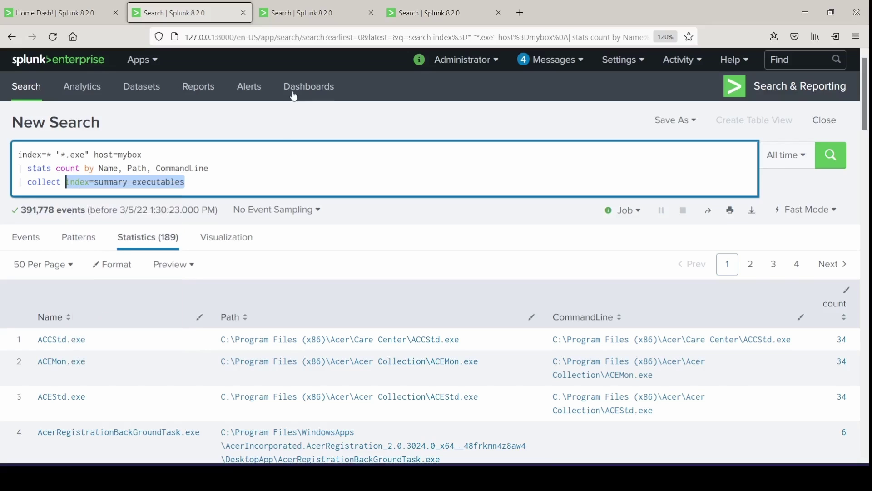
left_click(151, 62)
right_click(151, 90)
left_click(177, 102)
left_click(311, 14)
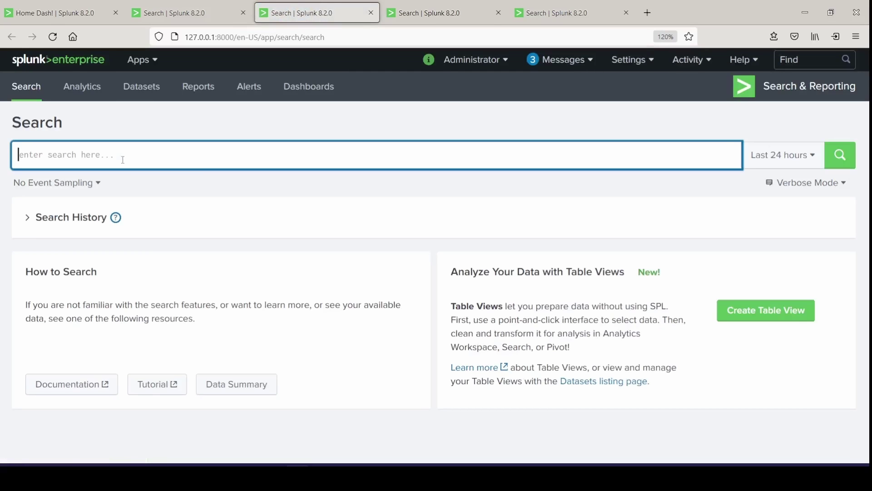
right_click(123, 159)
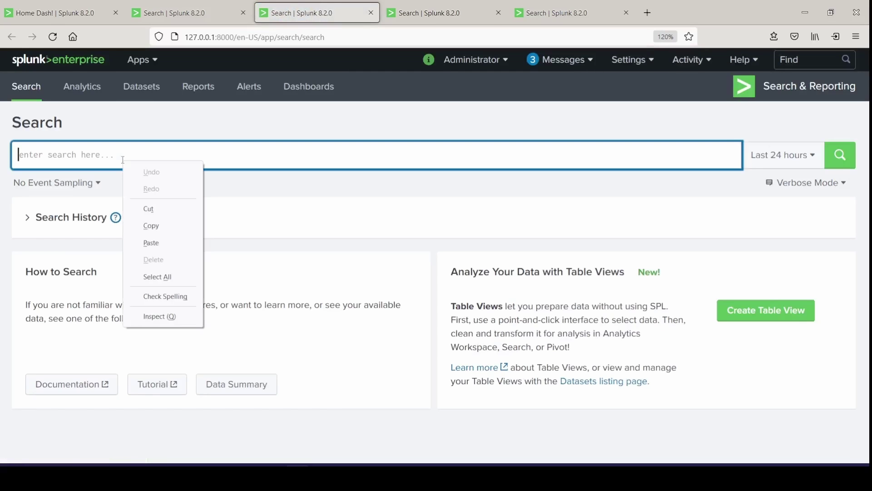
left_click(166, 241)
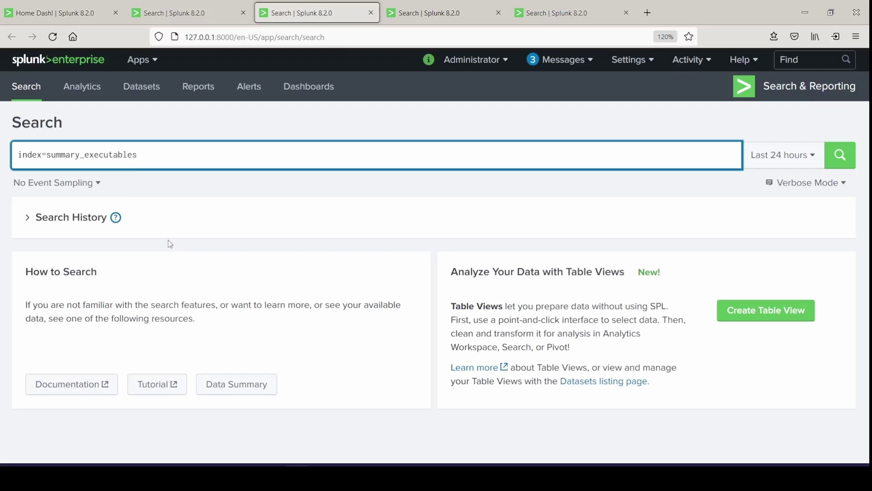
key("Return")
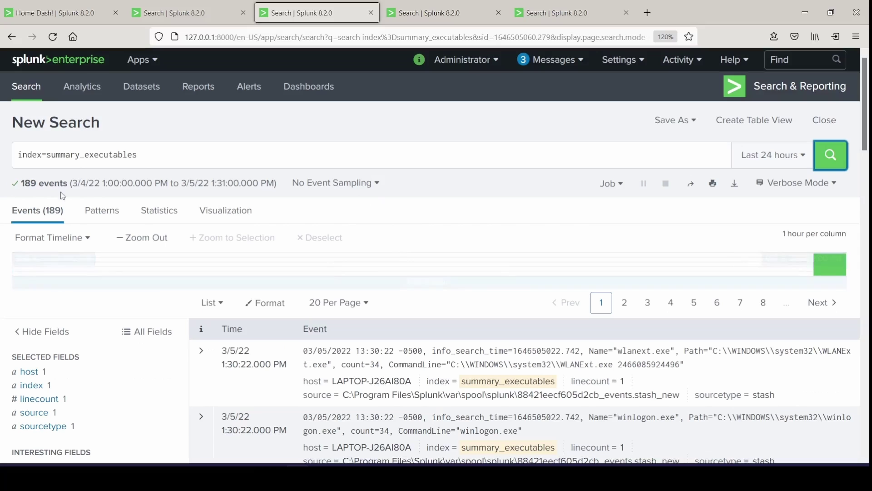
Check the host field values of the summary events, then return to the original collect search's query
left_click(113, 378)
left_click(113, 381)
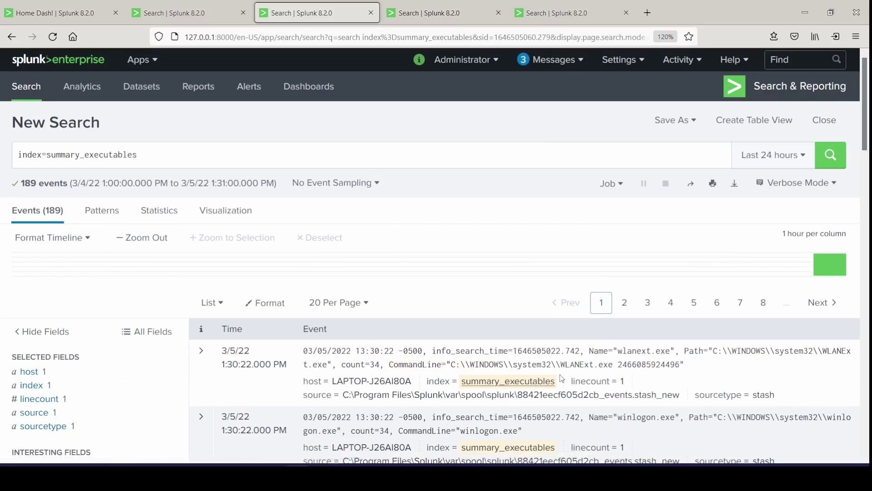
scroll(630, 377, "down", 3)
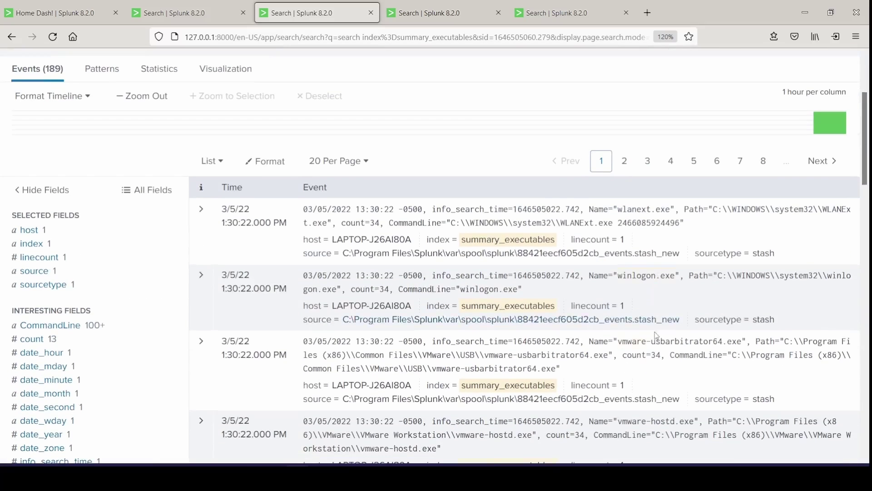
scroll(668, 420, "down", 3)
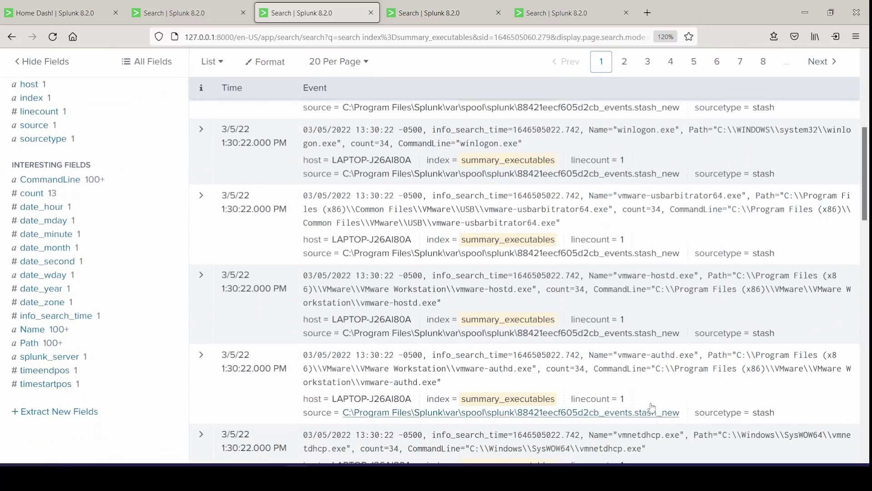
scroll(487, 331, "up", 10)
left_click(191, 13)
left_click(243, 147)
left_click(230, 184)
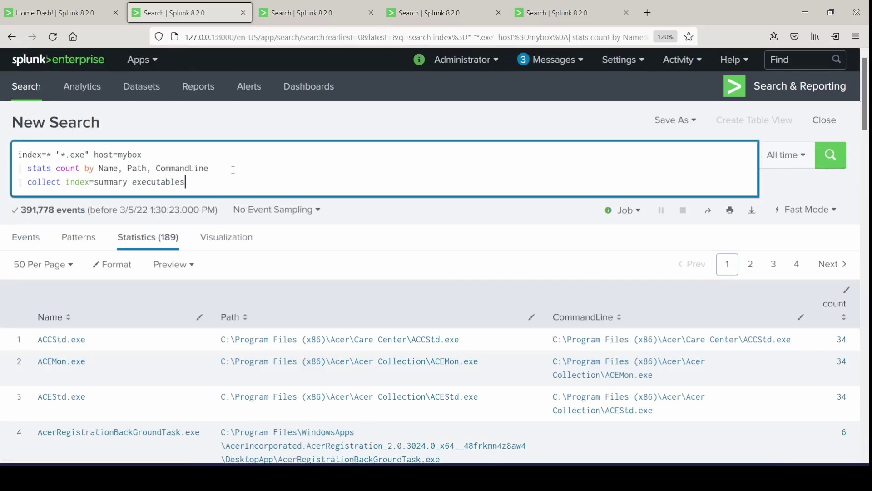
Add 'stats count by Name, Path, CommandLine' under index=summary_executables, change it to sistats, and run it
left_click_drag(233, 169, 21, 174)
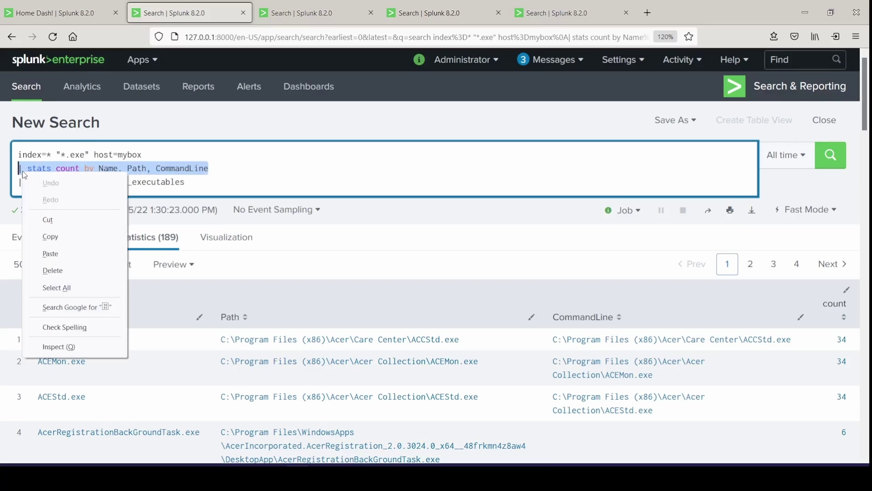
left_click(59, 237)
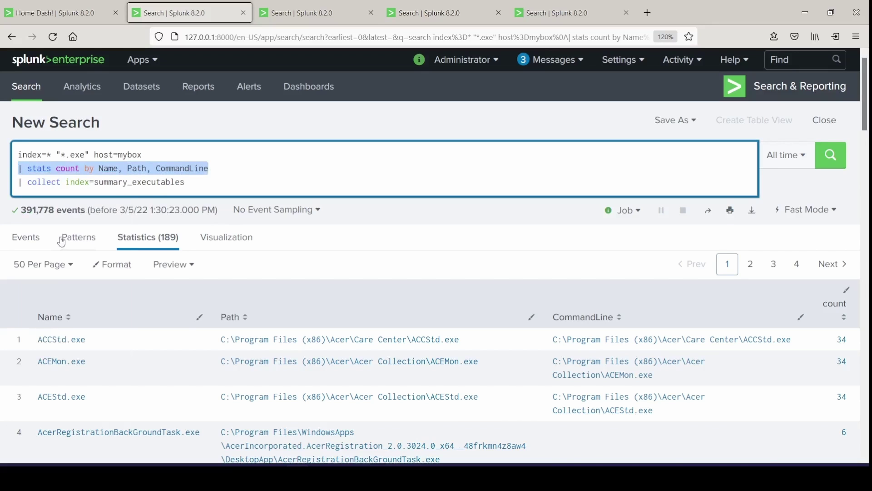
left_click(285, 14)
left_click(191, 160)
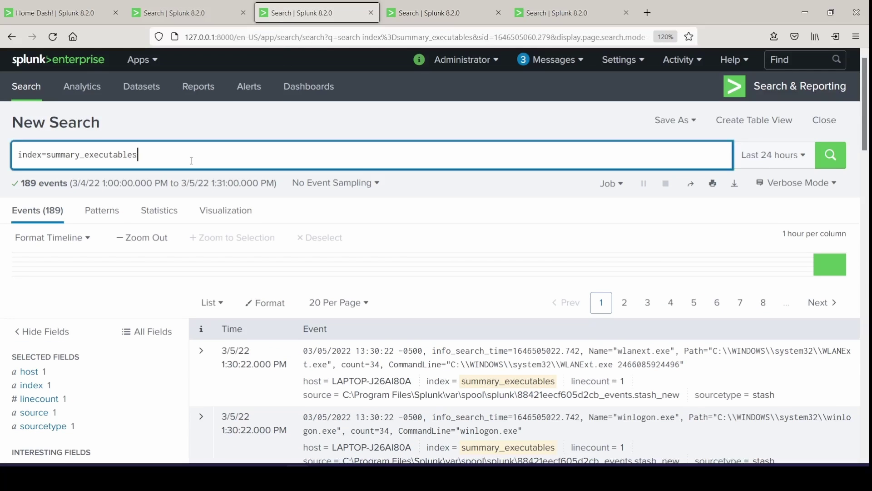
key("ctrl+v")
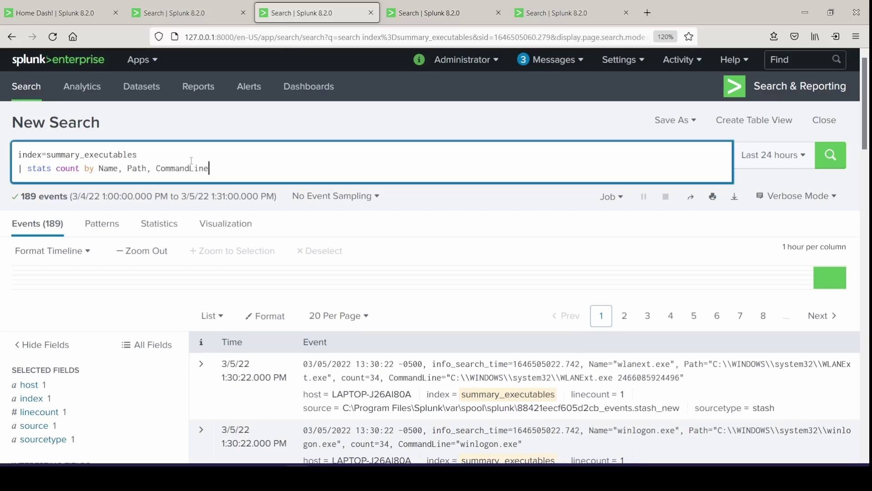
key("Home")
key("Right")
key("Right")
type("si")
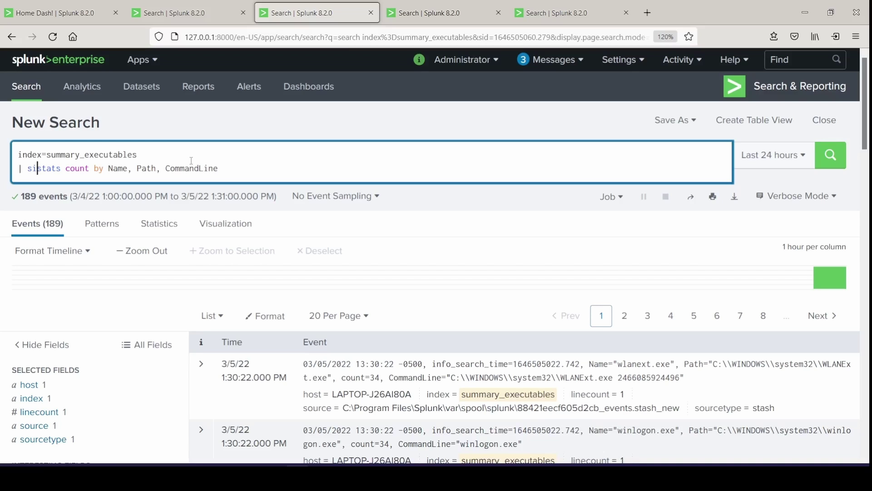
key("Return")
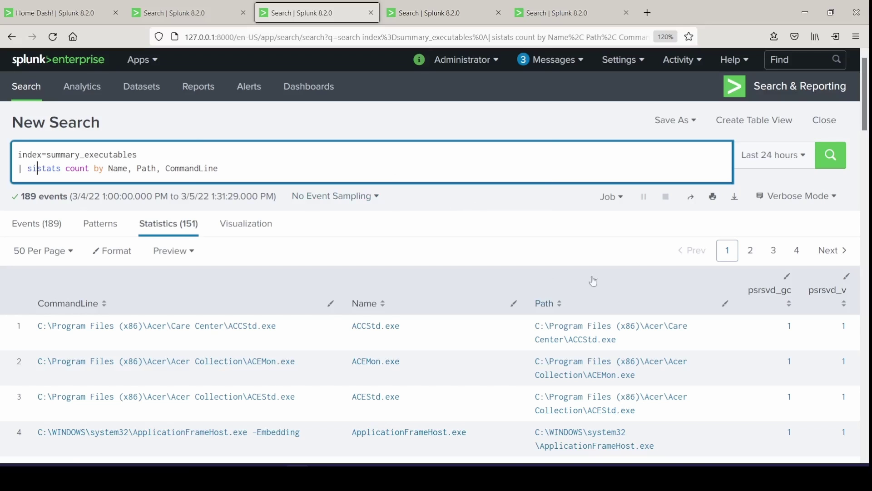
Inspect the sistats job, noting 151 results from 189 events in 0.432 seconds
left_click(611, 196)
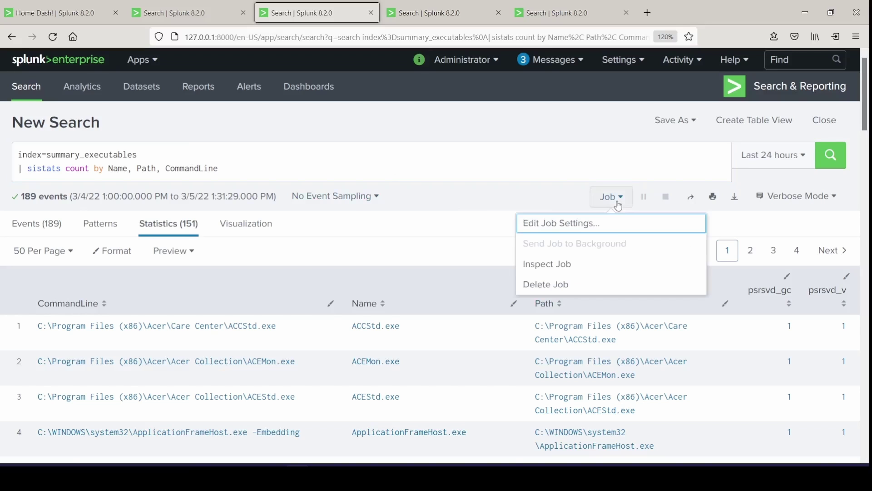
left_click(594, 270)
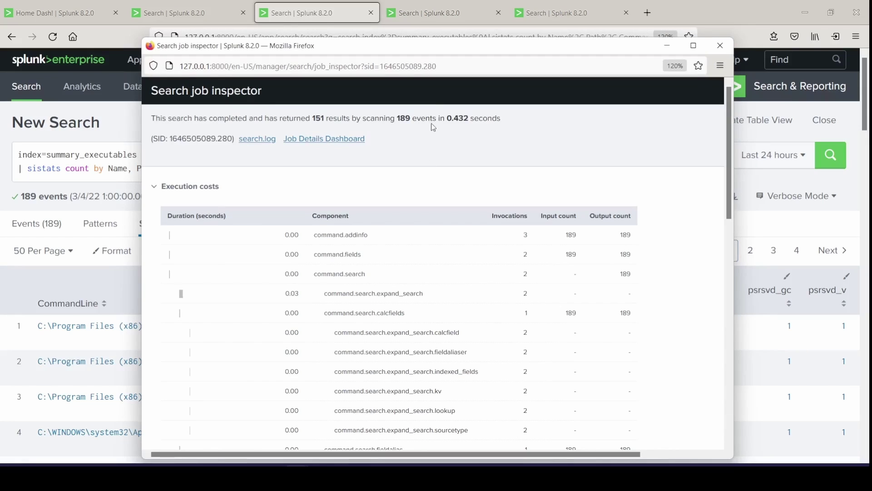
left_click_drag(434, 128, 490, 128)
left_click(502, 122)
Append '| collect index=summary_executables' to SOC_Report_ExecutablesSeen's search and save the report
left_click(720, 45)
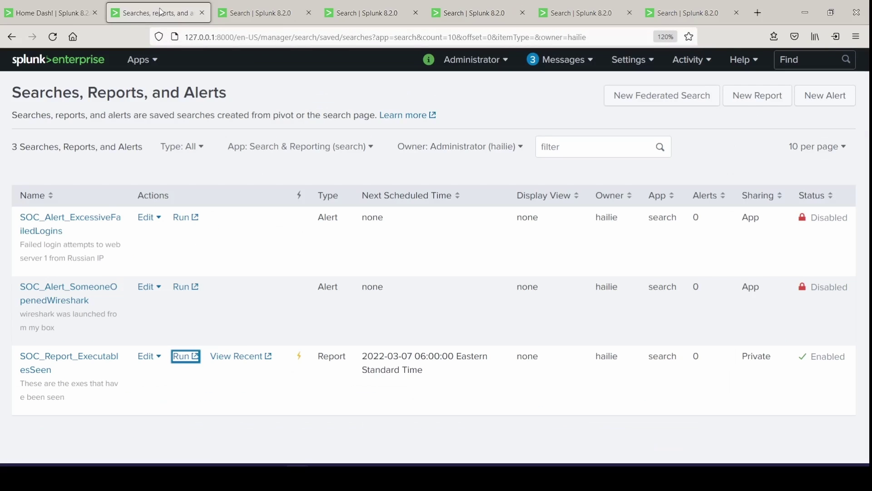
left_click(150, 357)
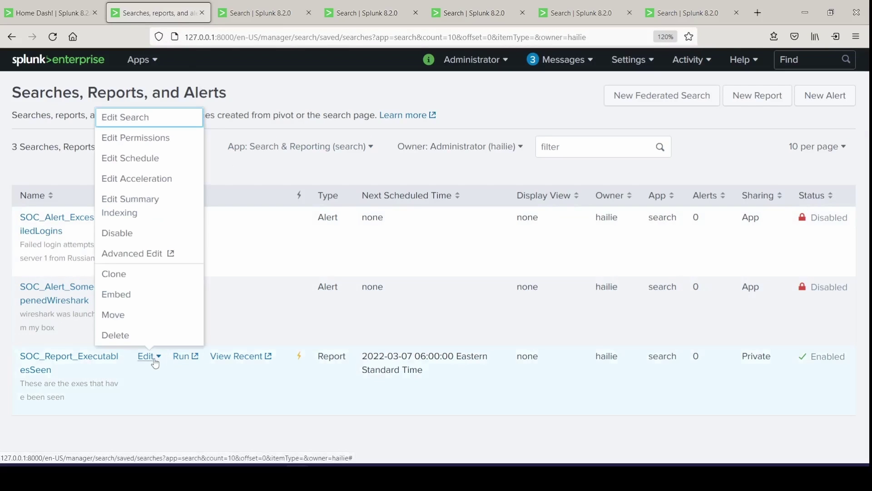
left_click(161, 120)
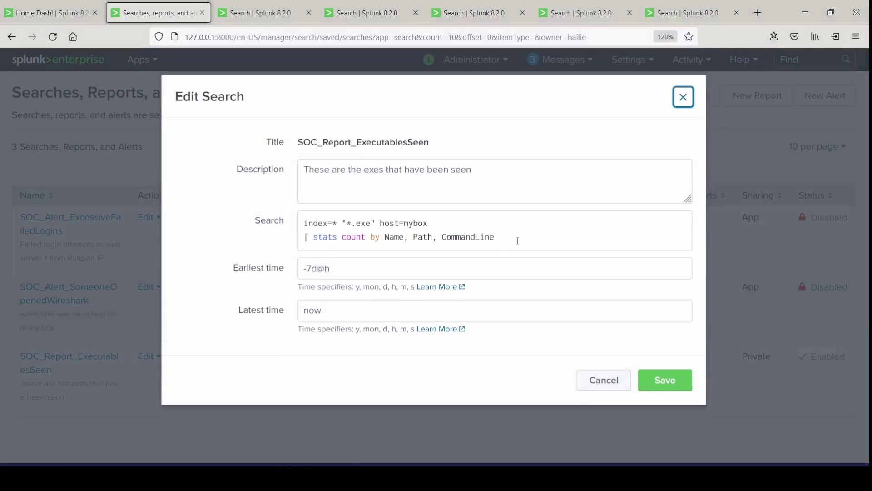
left_click(519, 240)
key("Return")
type("| co")
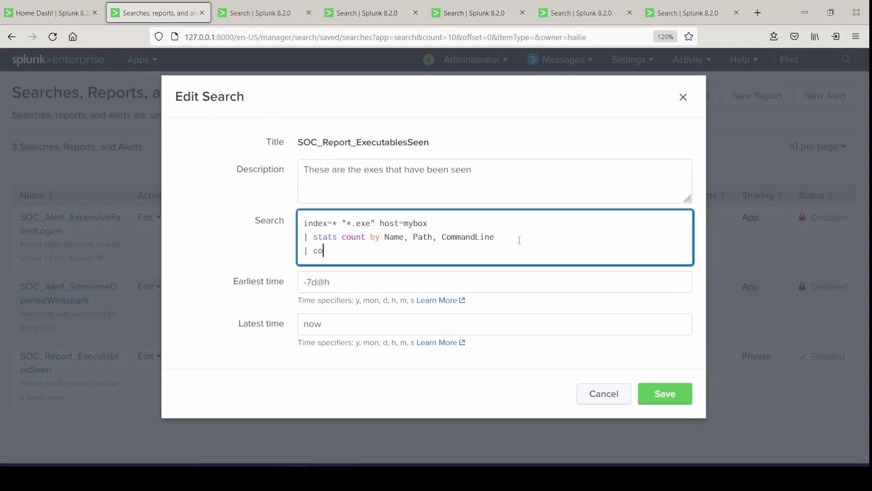
type("llect index=summary")
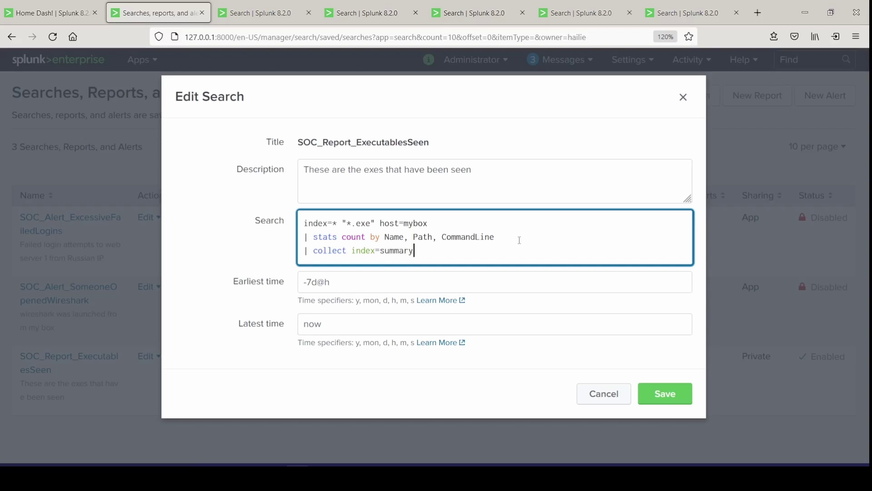
type("_executables")
left_click(674, 397)
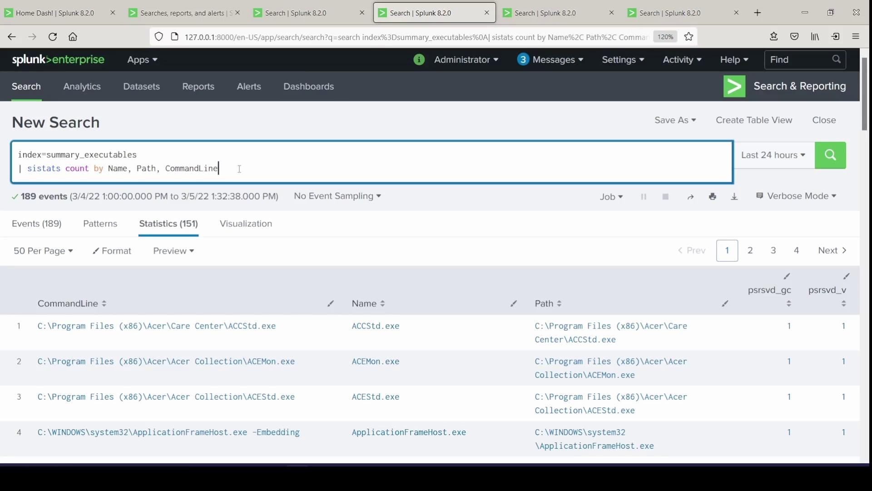
left_click_drag(239, 169, 14, 153)
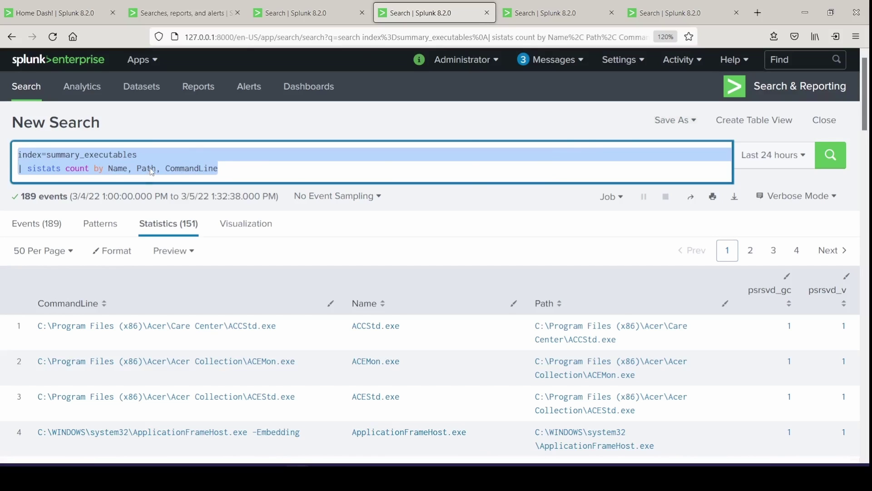
Put Home Dash! into edit mode and open the Executables panel's search editor
left_click(637, 163)
left_click(54, 13)
scroll(673, 254, "up", 10)
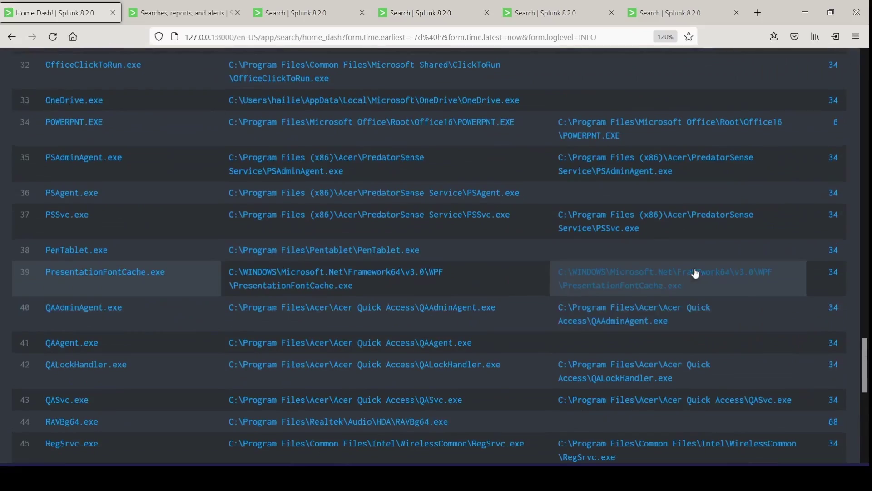
scroll(695, 276, "up", 20)
scroll(687, 318, "down", 6)
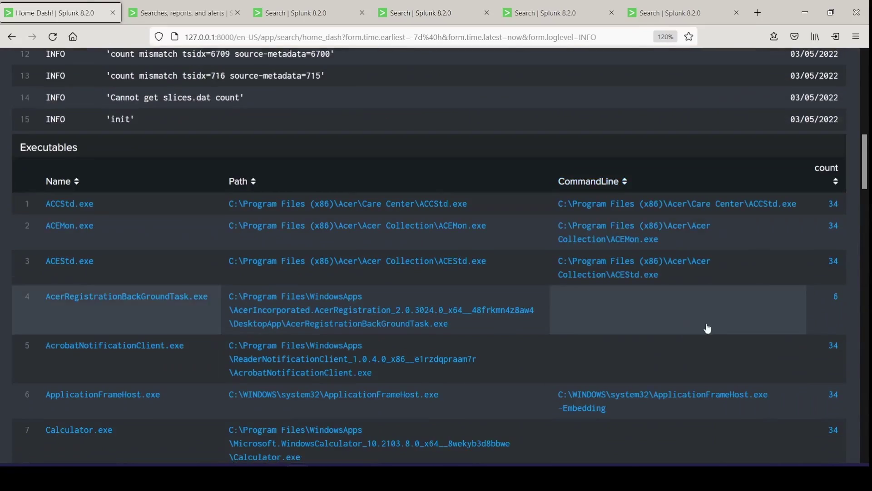
scroll(701, 263, "up", 15)
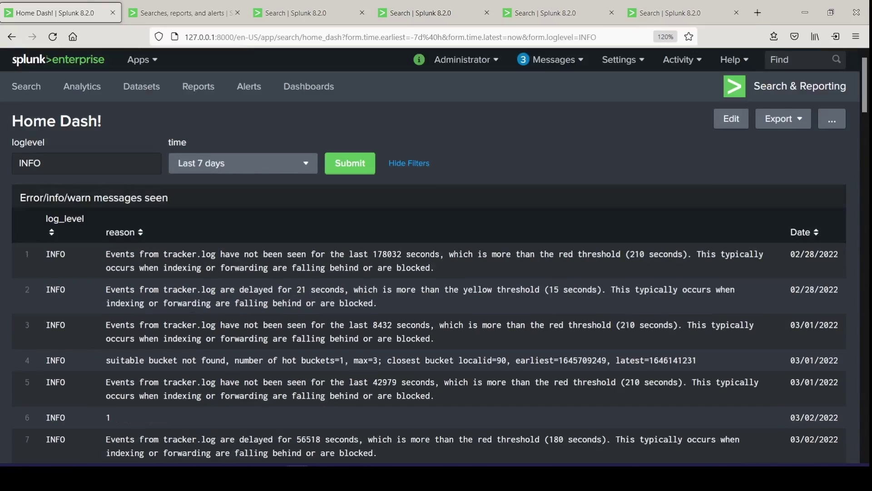
left_click(729, 120)
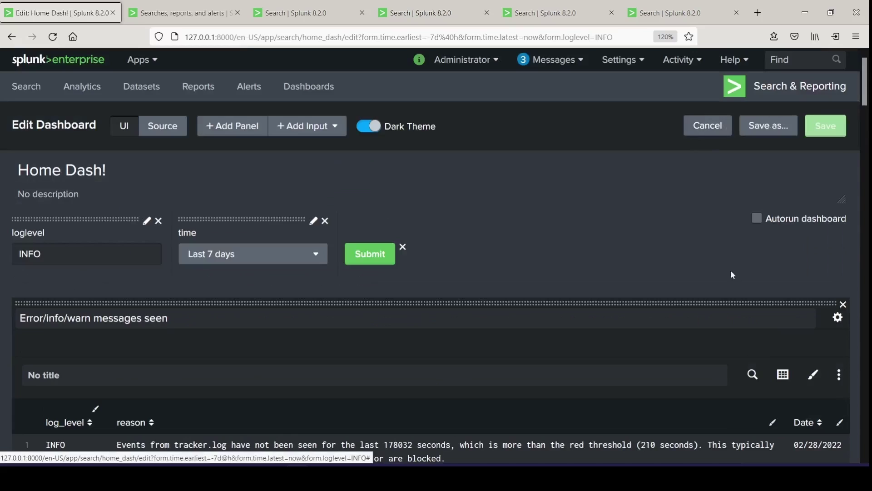
scroll(742, 280, "down", 15)
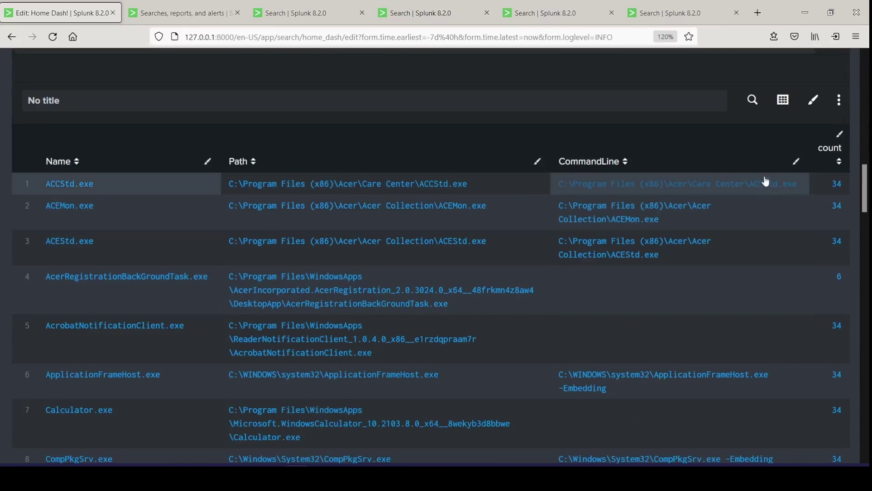
scroll(819, 311, "down", 10)
scroll(845, 284, "up", 10)
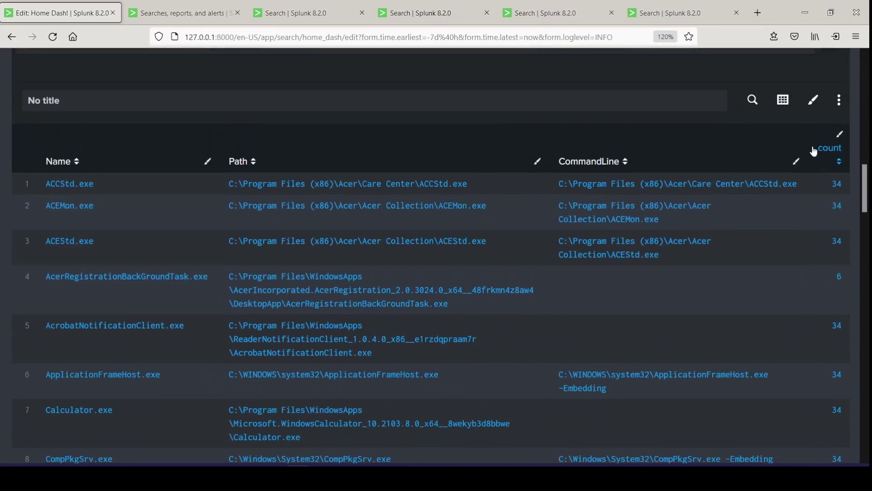
scroll(814, 247, "up", 3)
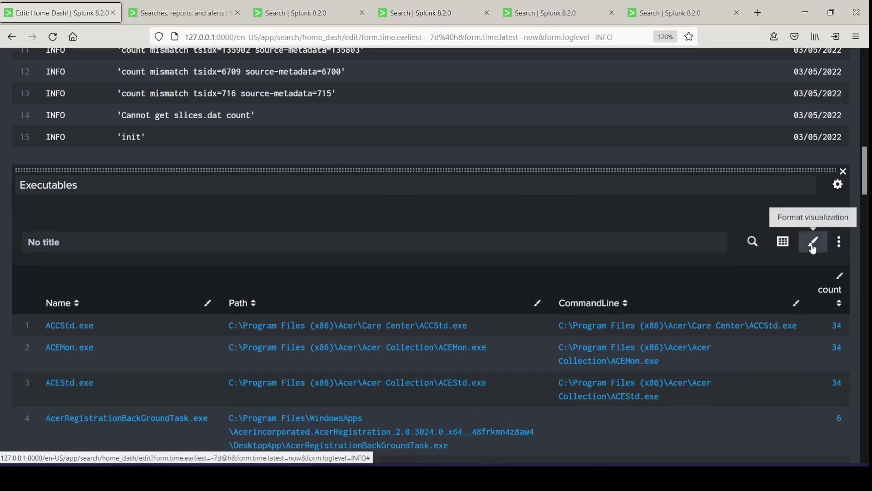
left_click(753, 241)
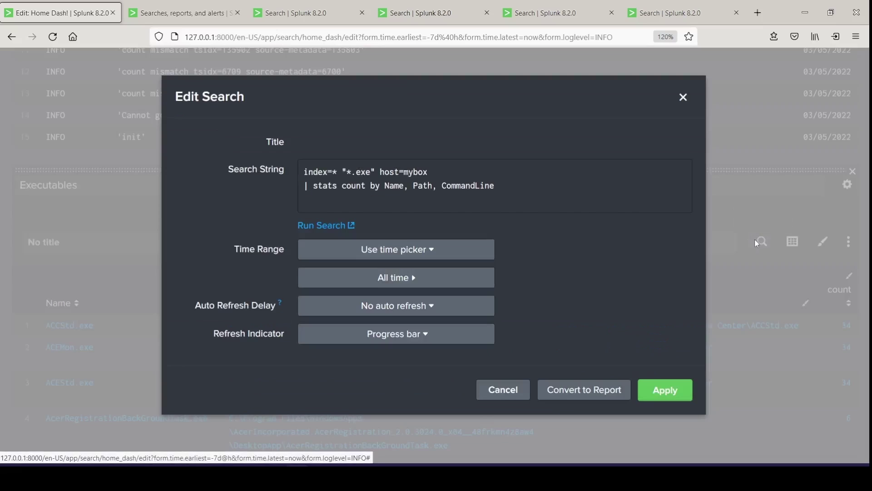
Replace the panel's Search String with the copied summary_executables sistats query and apply it
left_click(323, 18)
left_click(381, 22)
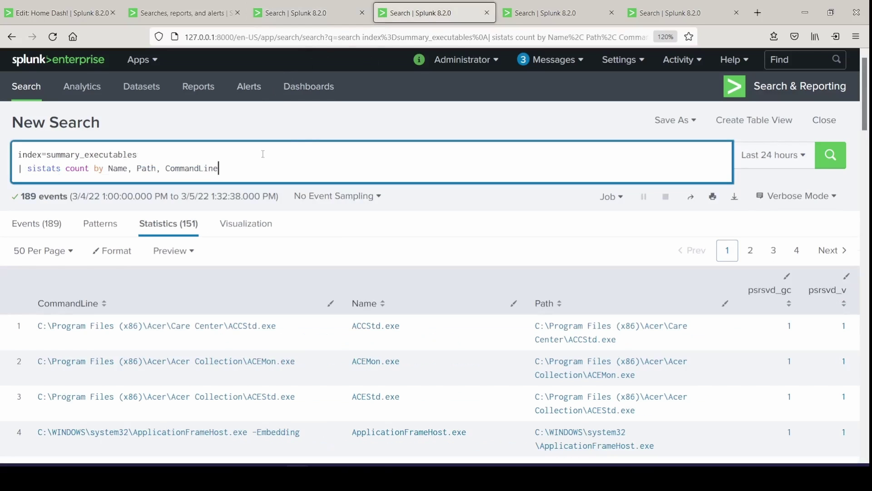
left_click_drag(249, 163, 9, 155)
right_click(41, 159)
left_click(56, 169)
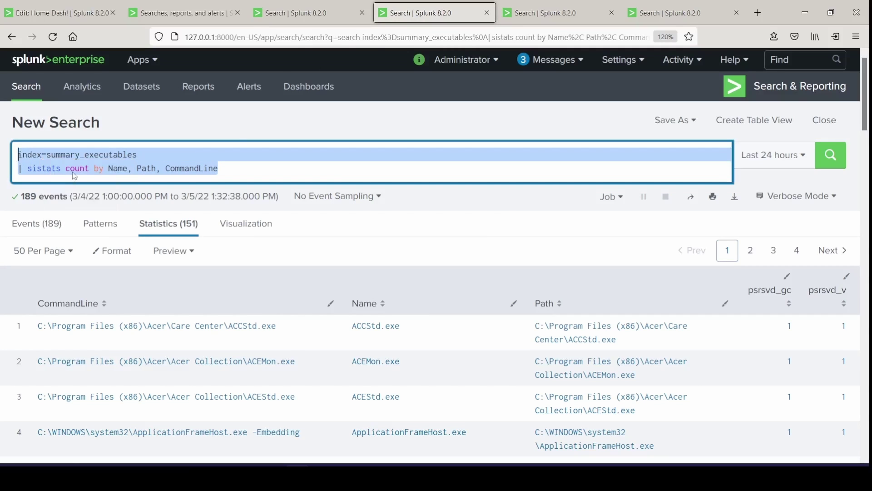
left_click(61, 12)
left_click(437, 209)
key("ctrl+a")
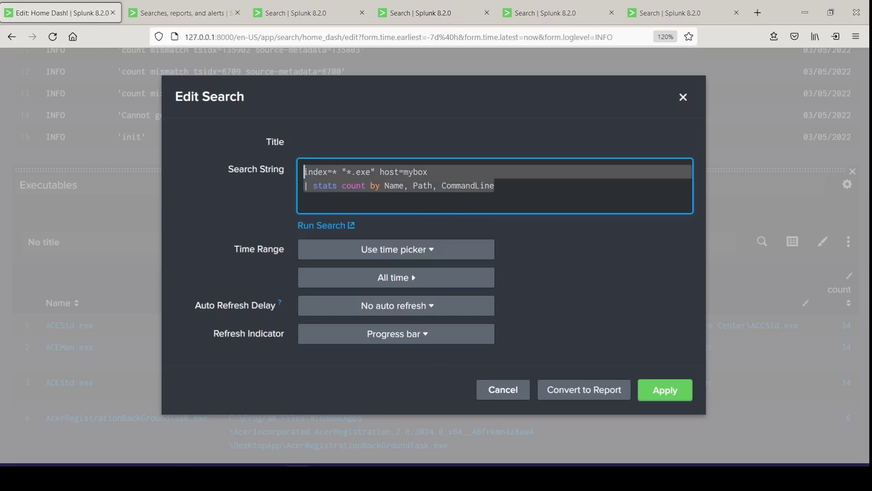
right_click(332, 176)
left_click(384, 259)
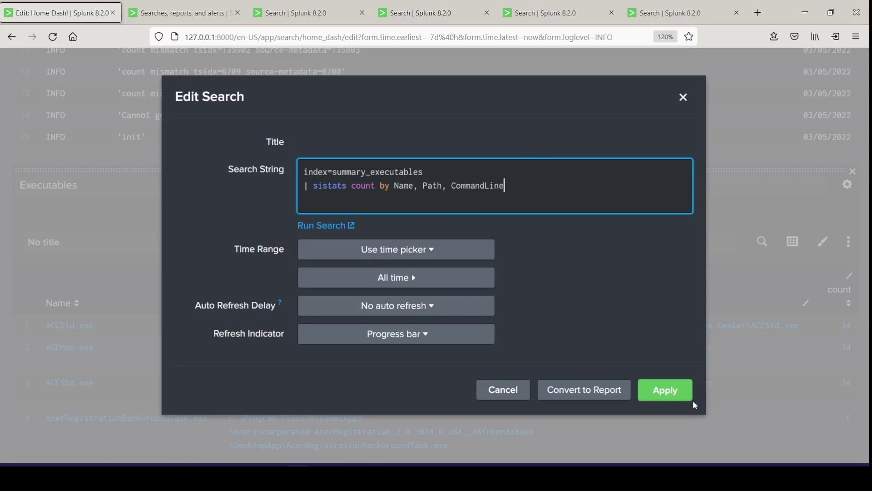
left_click(668, 392)
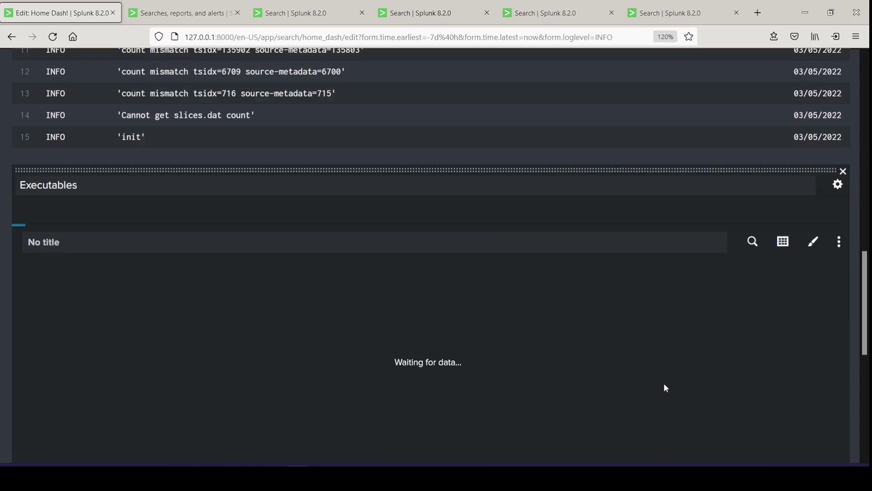
Save the Home Dash! dashboard and leave edit mode
scroll(522, 382, "down", 5)
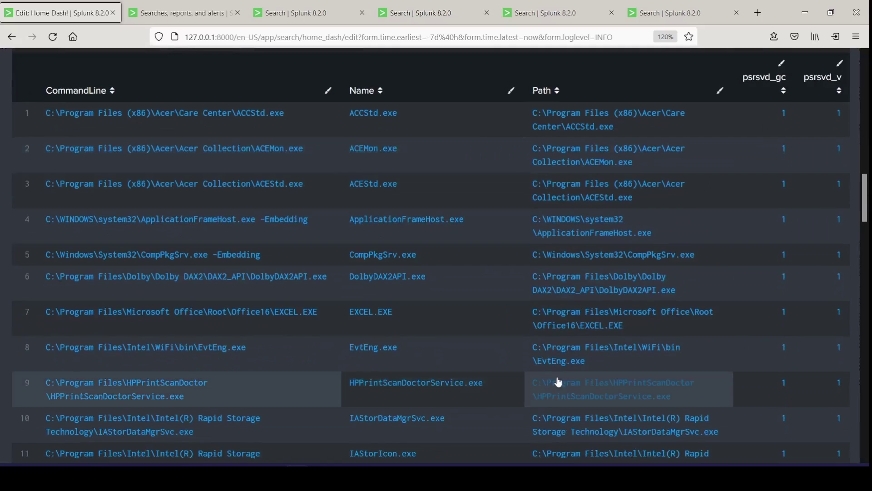
scroll(559, 382, "up", 15)
left_click(825, 127)
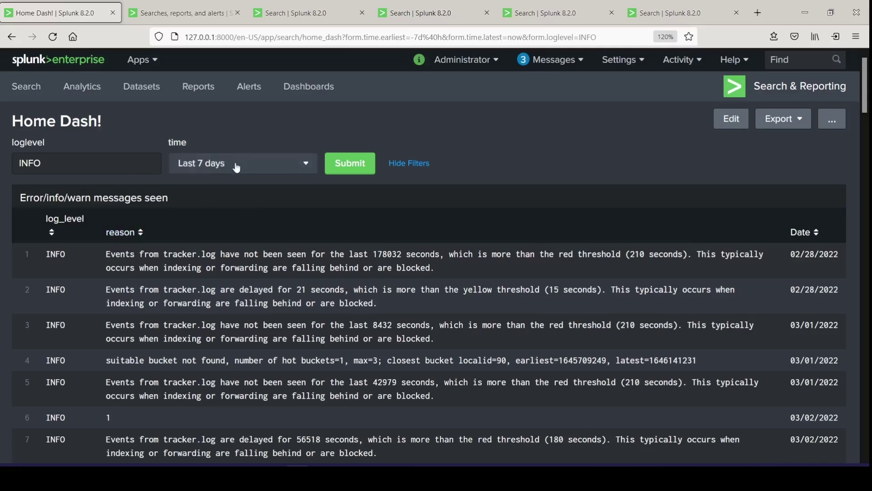
Open the Executables panel's sistats search separately and compare it with the dashboard panel
scroll(526, 327, "down", 6)
scroll(526, 327, "down", 5)
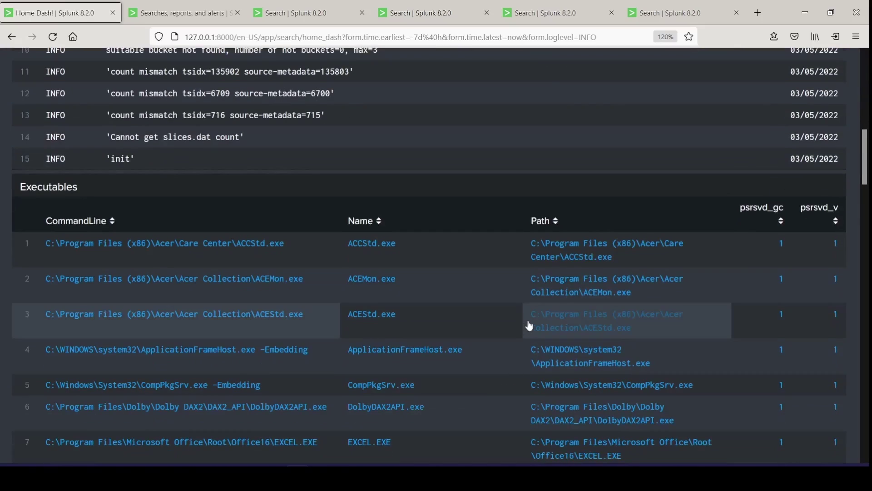
scroll(789, 317, "down", 8)
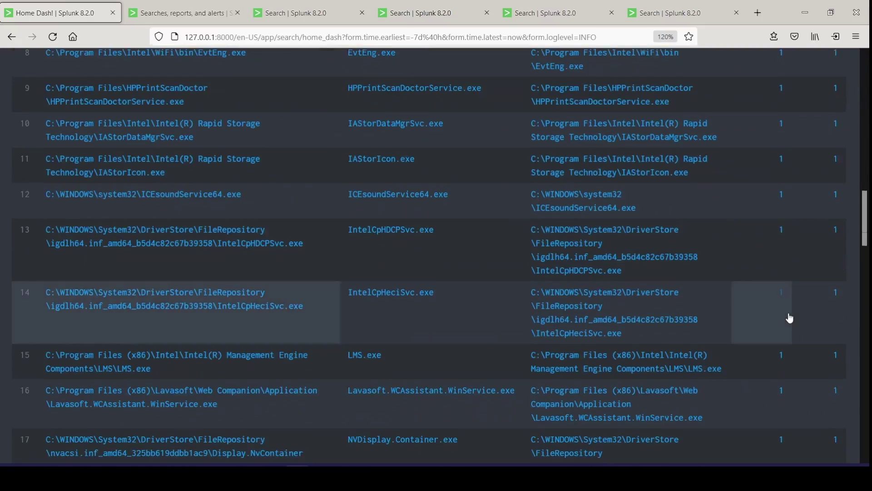
scroll(790, 317, "down", 20)
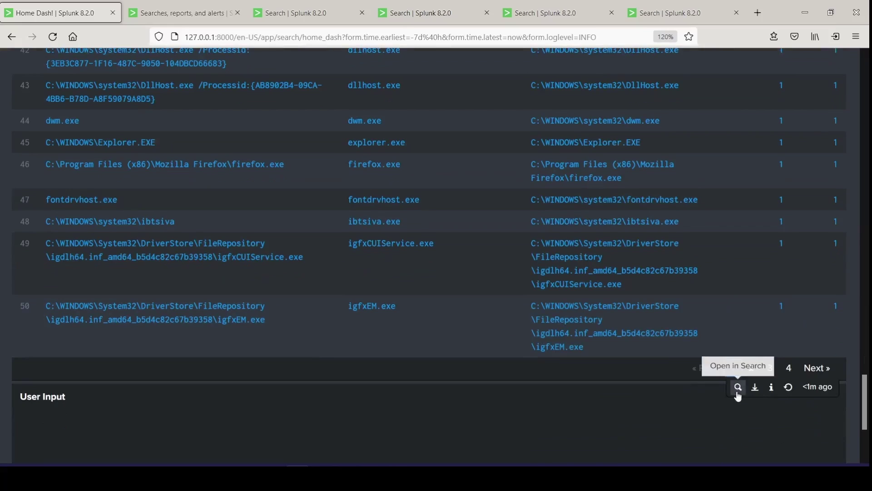
left_click(738, 387)
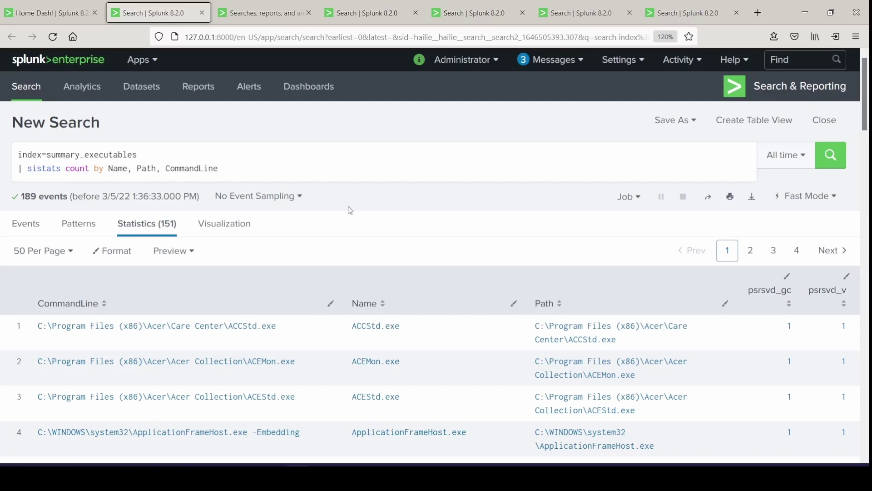
left_click(74, 14)
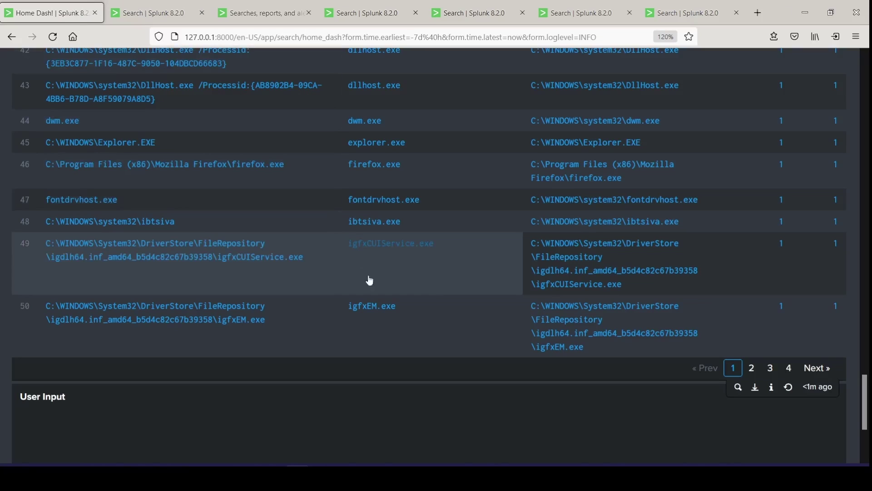
scroll(444, 292, "up", 20)
scroll(420, 317, "up", 15)
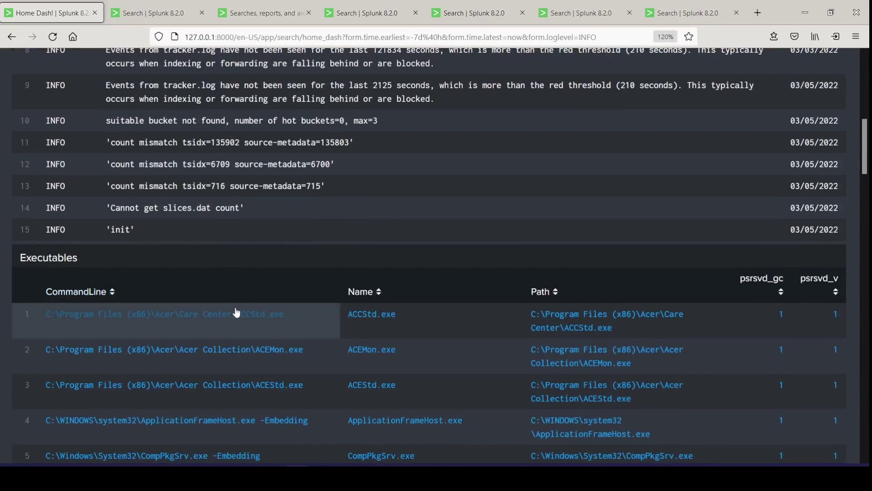
left_click(177, 21)
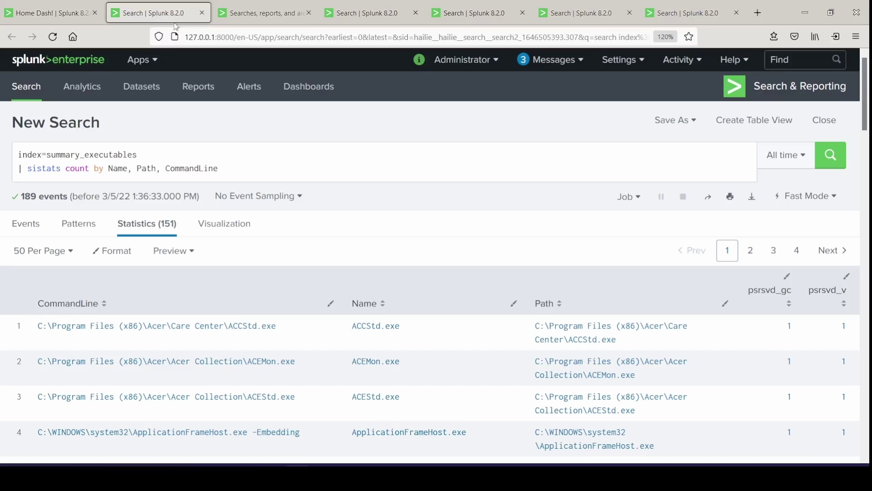
Close the six leftover tabs, including the SOC_Report_ExecutablesSeen and SOC_Alert_SomeoneOpenedWireshark searches
left_click(202, 12)
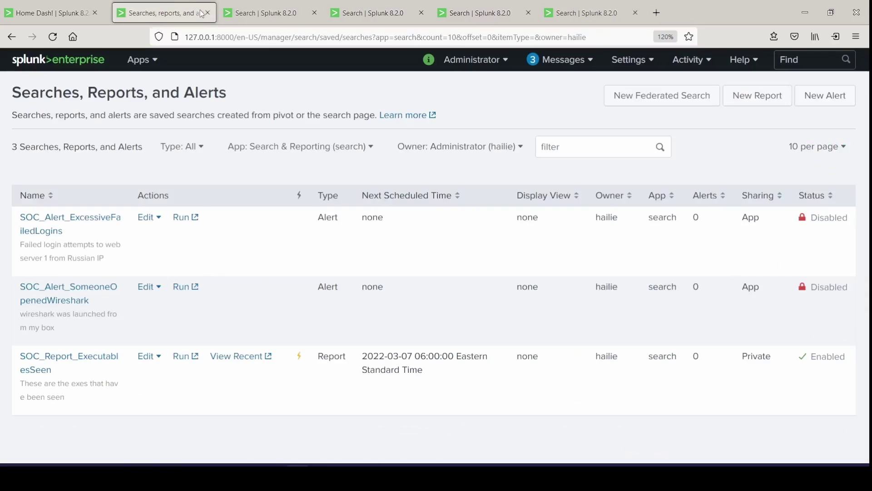
left_click(202, 13)
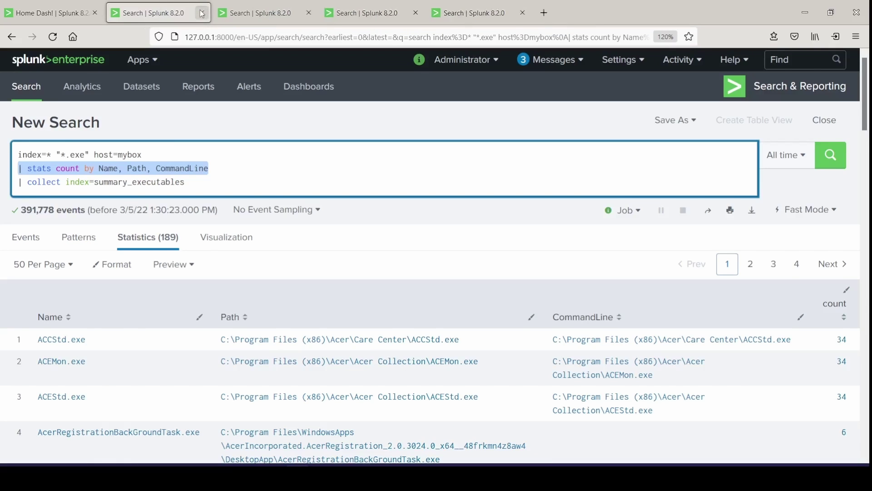
left_click(202, 13)
left_click(202, 12)
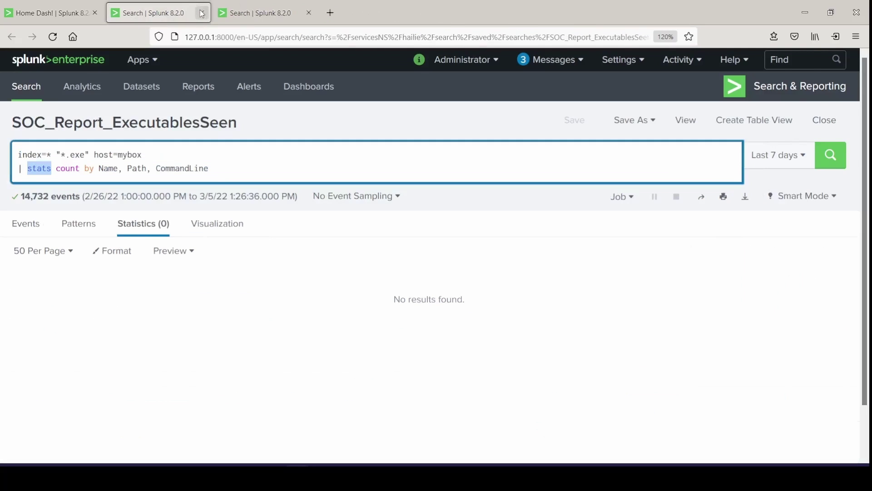
left_click(202, 12)
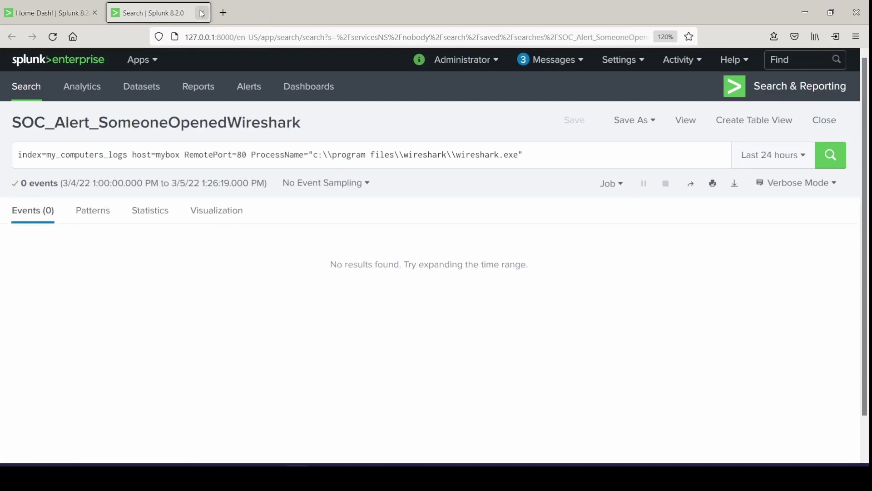
left_click(203, 13)
Go to an empty Search page through Apps > Search & Reporting
scroll(320, 212, "up", 10)
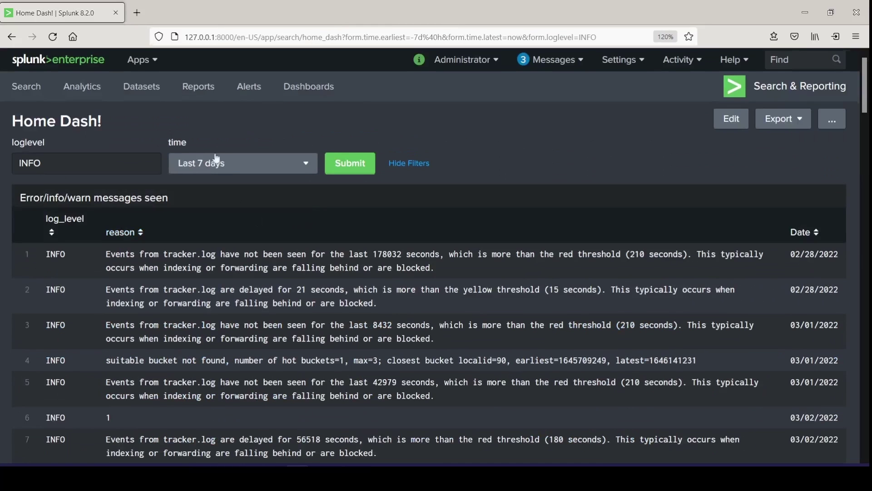
left_click(133, 63)
left_click(145, 88)
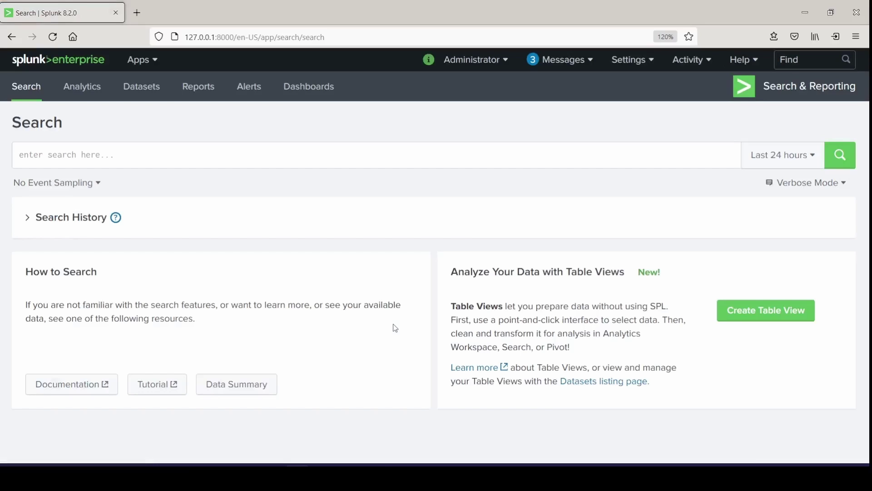
Open the Authentication data model from Settings > Data models and review its fields
left_click(633, 60)
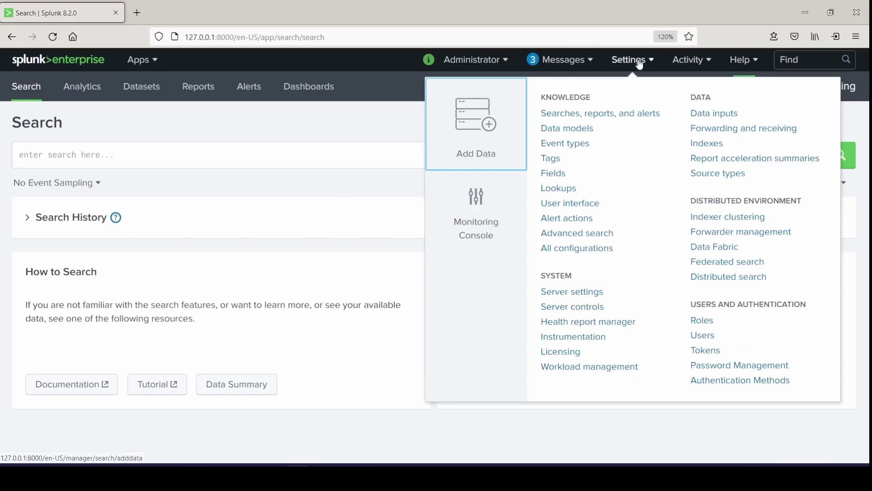
left_click(568, 129)
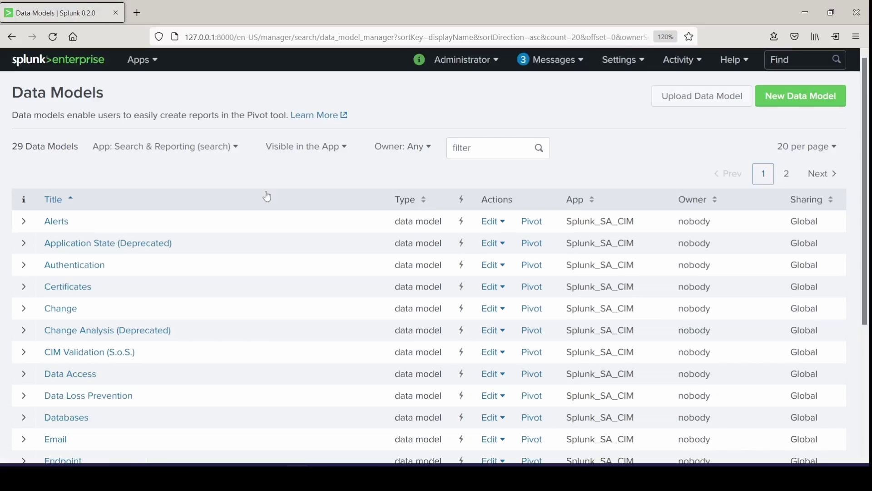
left_click(97, 265)
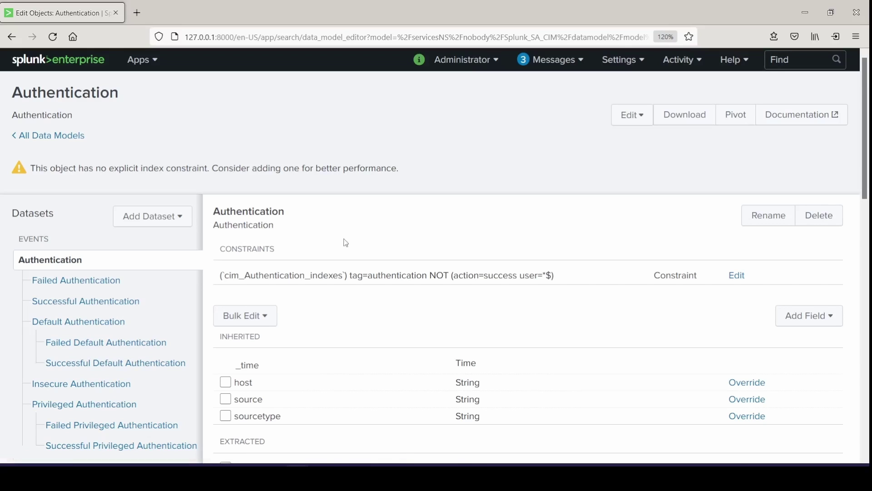
scroll(354, 256, "down", 5)
scroll(358, 261, "up", 5)
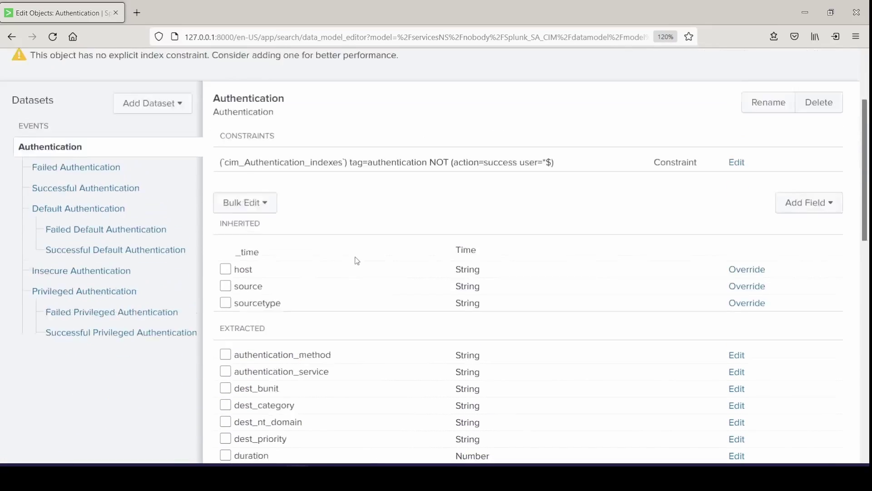
scroll(364, 263, "down", 20)
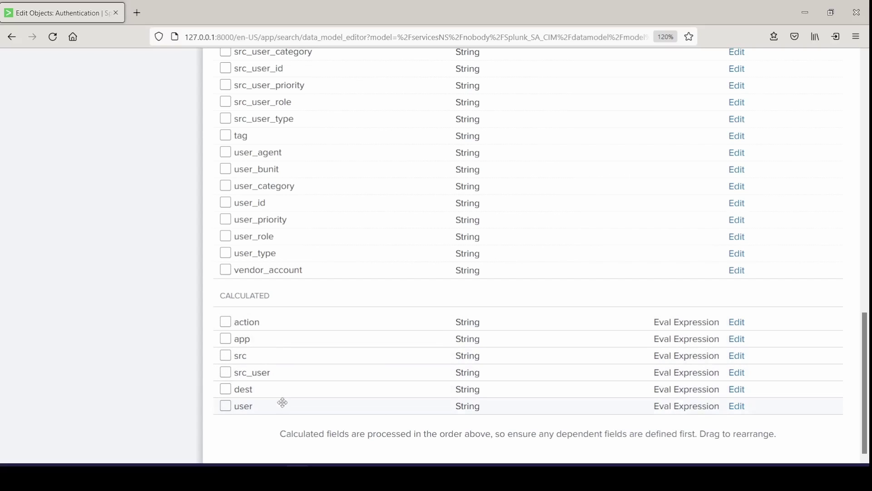
scroll(264, 406, "up", 15)
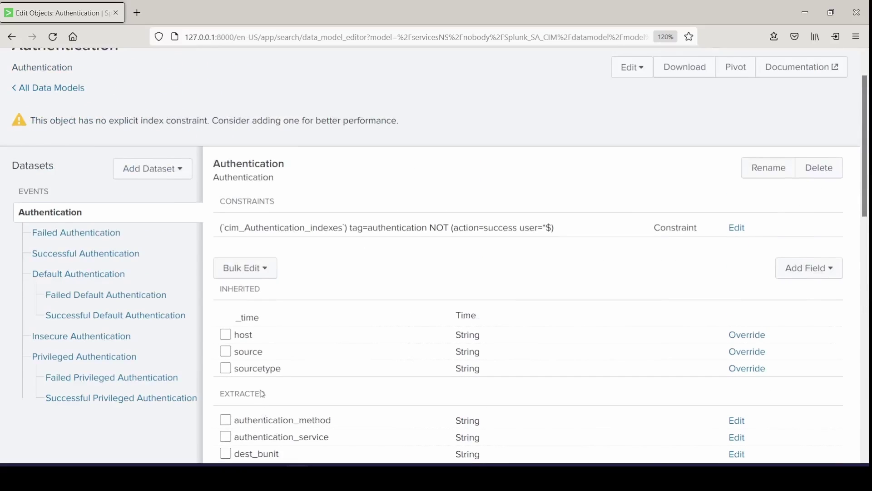
scroll(263, 393, "up", 2)
Open Search & Reporting in a new browser tab and switch to it
left_click(156, 59)
right_click(158, 89)
left_click(196, 96)
left_click(181, 13)
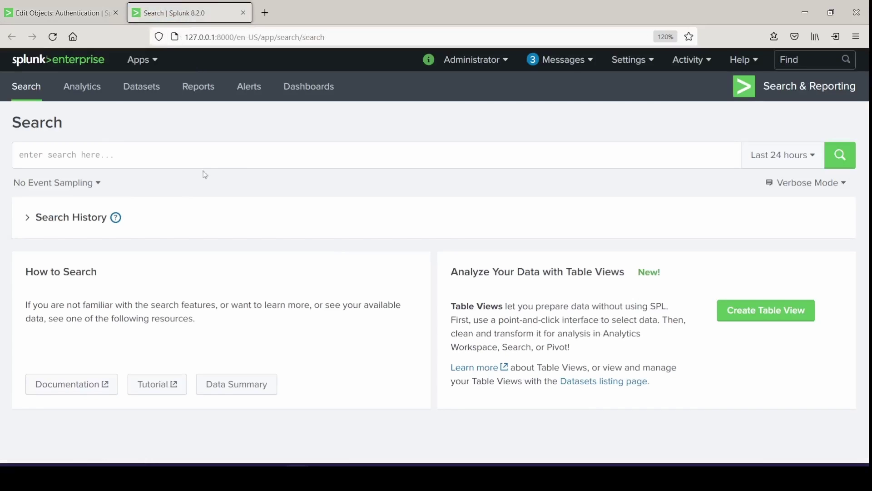
Start the query '| tstats values(...app) as "Source Application", values(' in the search bar
left_click(230, 161)
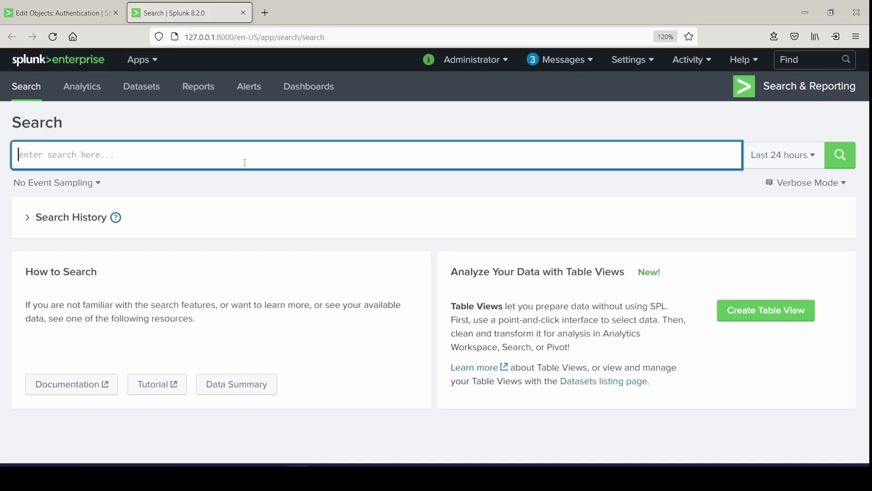
type("| tstats values(Authenticaion.app")
type(" as")
key("BackSpace")
key("BackSpace")
key("BackSpace")
type(") as")
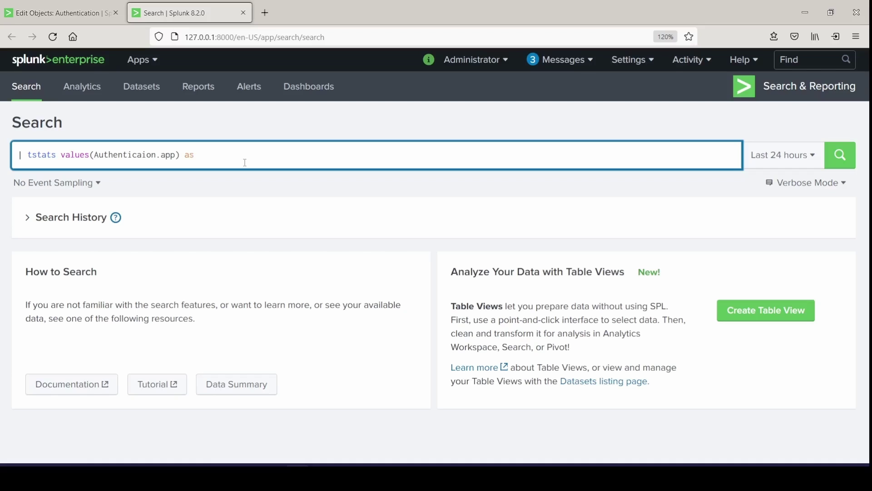
type(" \"Source Application, values(")
double_click(168, 155)
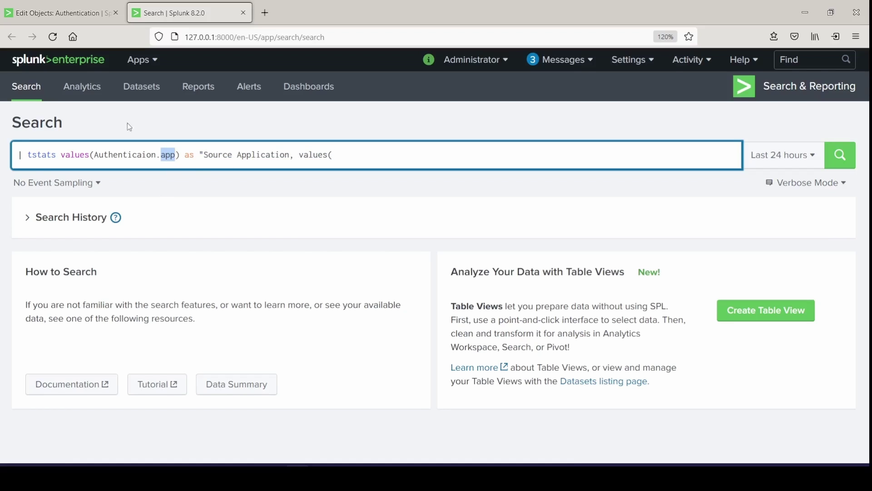
Cross-check the Authentication dataset's field names in the data model tab, then return
key("ctrl+shift+Tab")
left_click(314, 128)
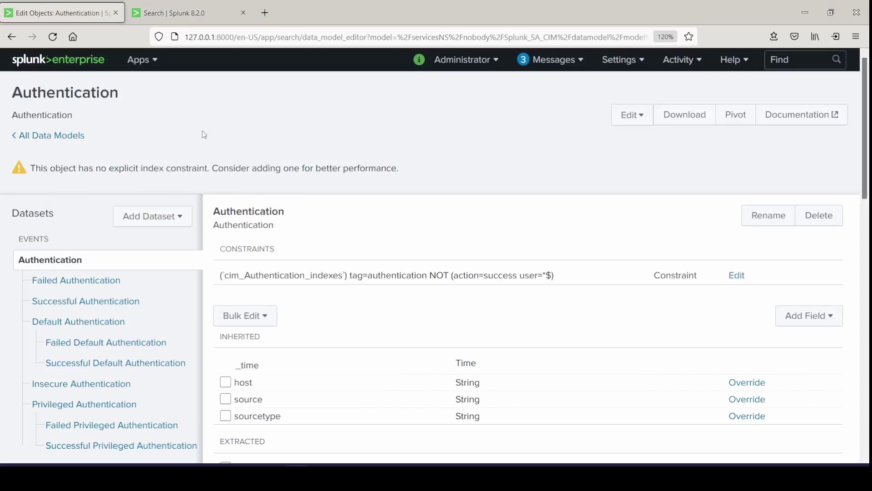
double_click(77, 116)
left_click(77, 119)
scroll(303, 310, "down", 8)
scroll(303, 310, "down", 6)
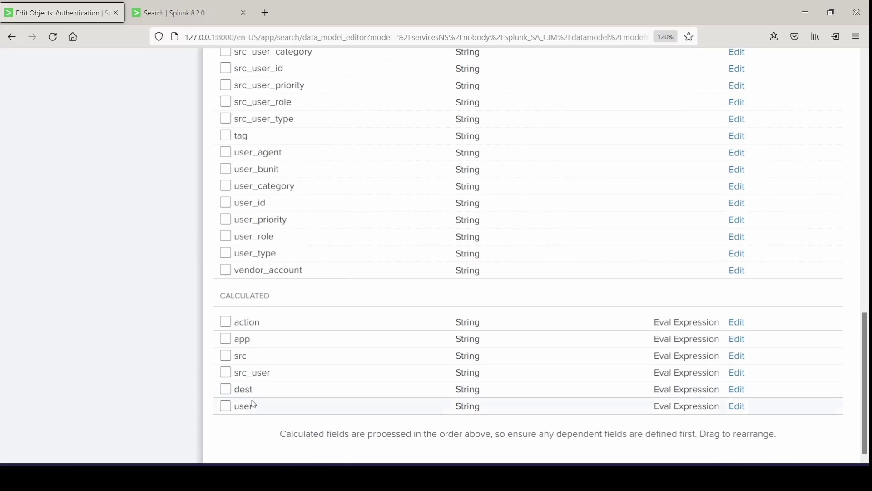
scroll(206, 316, "up", 15)
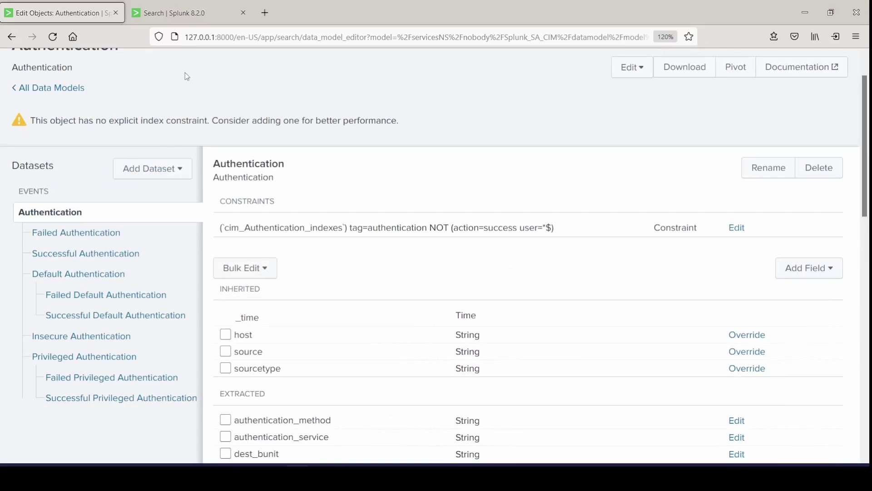
left_click(187, 13)
Add values(Authentication.action) as "Action", closing the Source Application alias quote
type("Authentication.action")
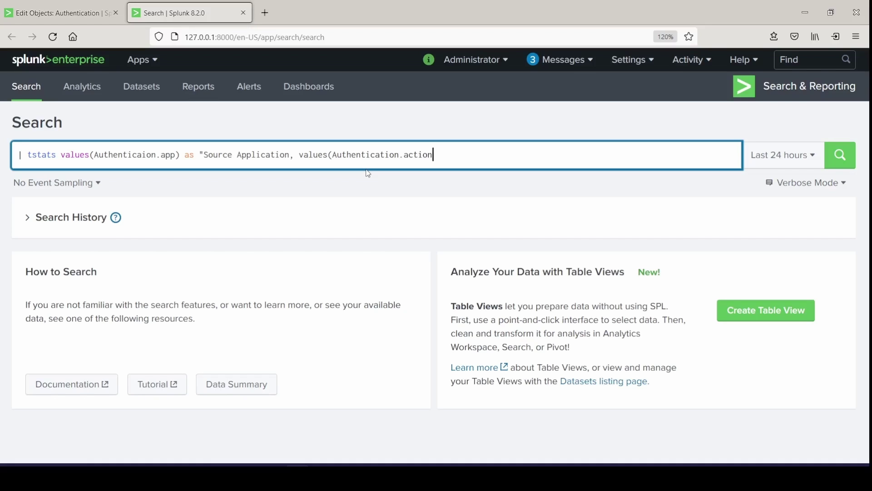
type(") as \"ac")
key("BackSpace")
key("BackSpace")
left_click(292, 156)
type("\",")
left_click(471, 156)
type("Applicatio")
key("BackSpace")
key("BackSpace")
key("BackSpace")
type("tii")
key("BackSpace")
type("on:")
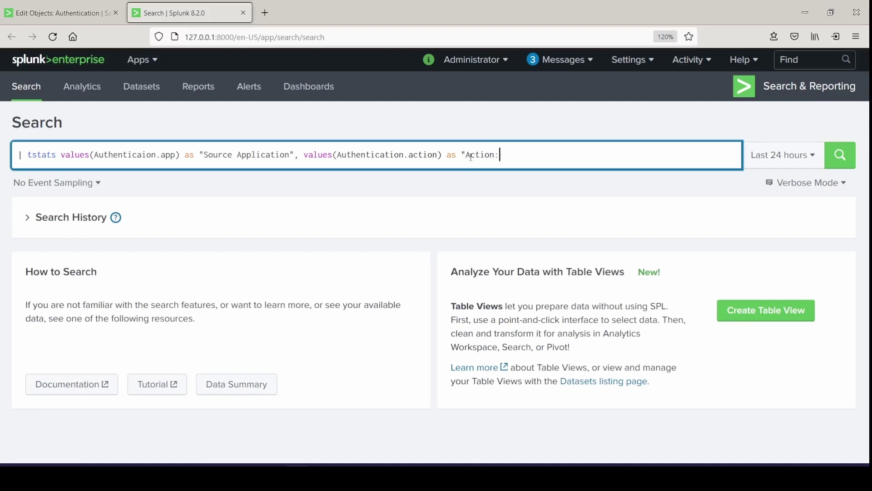
key("BackSpace")
key("BackSpace")
Add Authentication.dest as "dest" and count, from datamodel="Authentication" by "Authentication.user"
type("\", ")
type("values")
type("(")
type("Authenticati")
type("on")
type(".d")
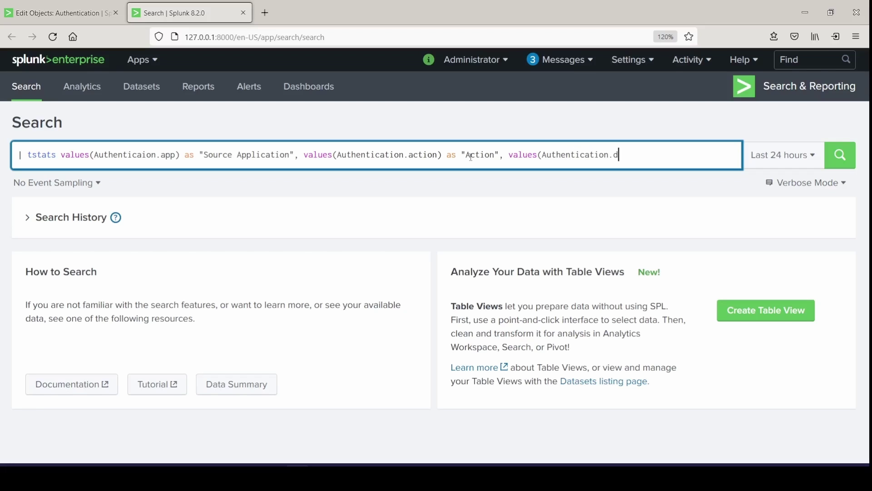
type("est) as \"dest\", count from")
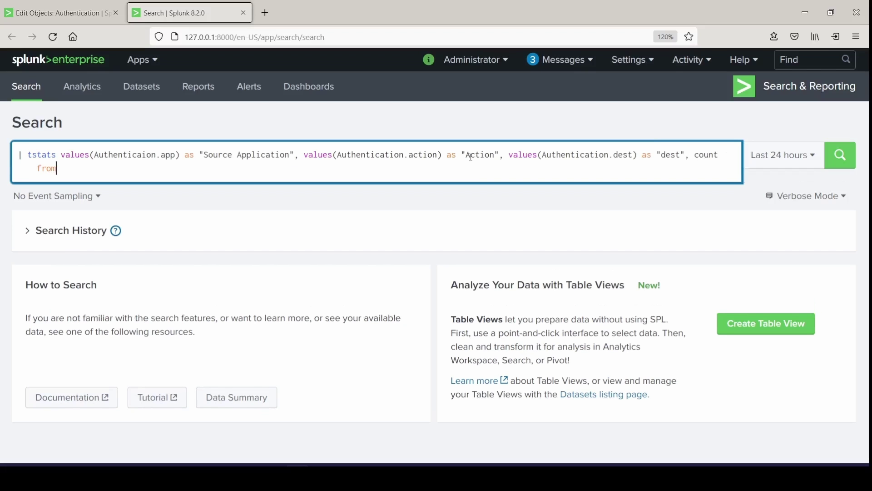
type(" datamodel=\"Authentication")
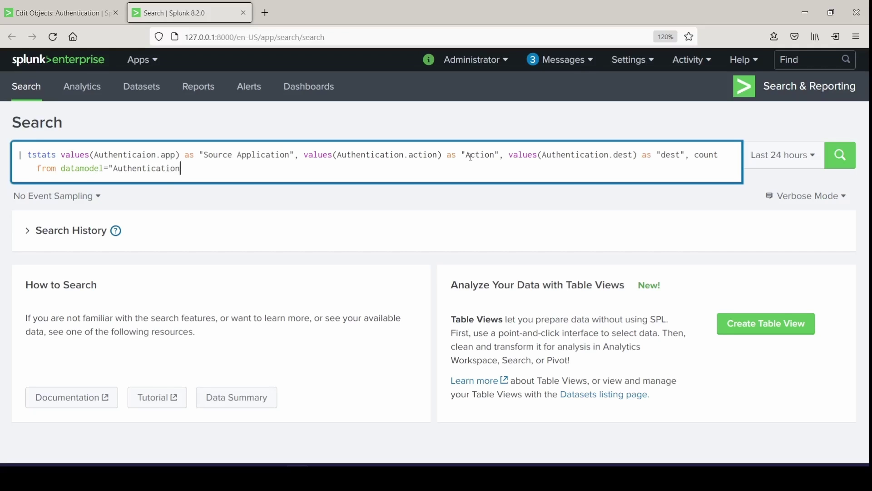
type("\" by \"")
left_click(91, 17)
scroll(285, 346, "down", 15)
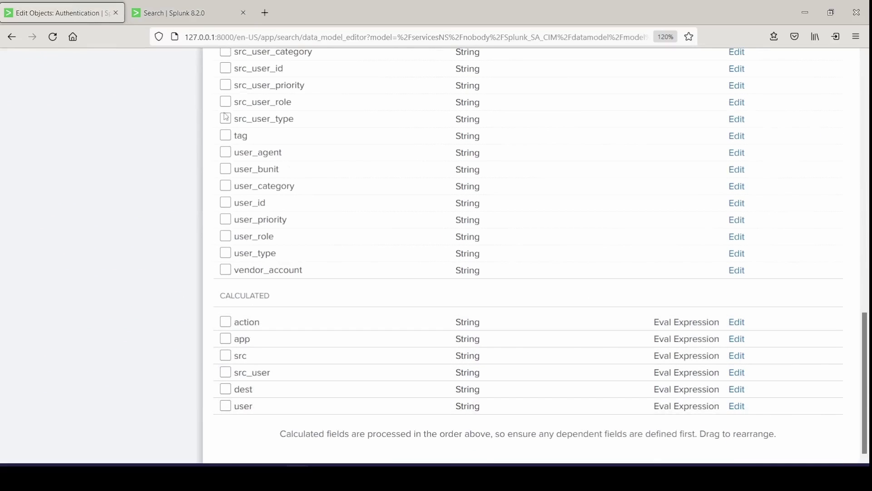
key("ctrl+Tab")
type("Authentication.user")
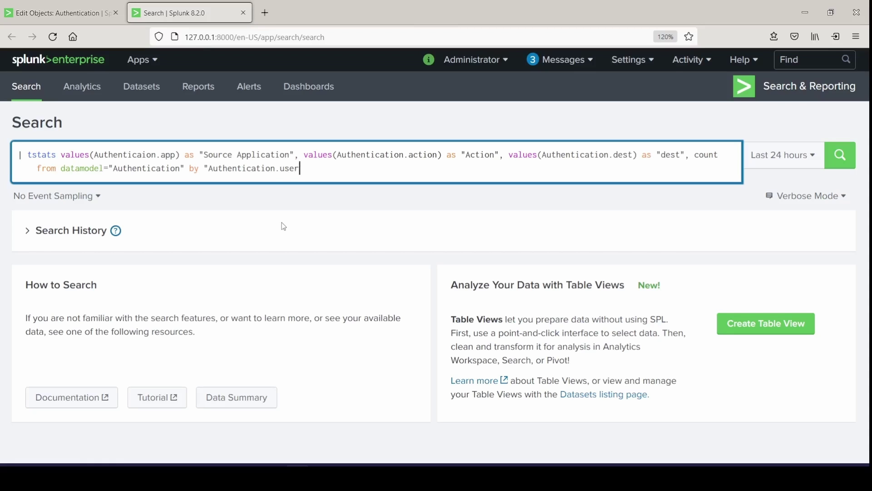
type("\"")
Run the tstats search over Last 30 days, then fix Authenticaion to Authentication and rerun
left_click(767, 155)
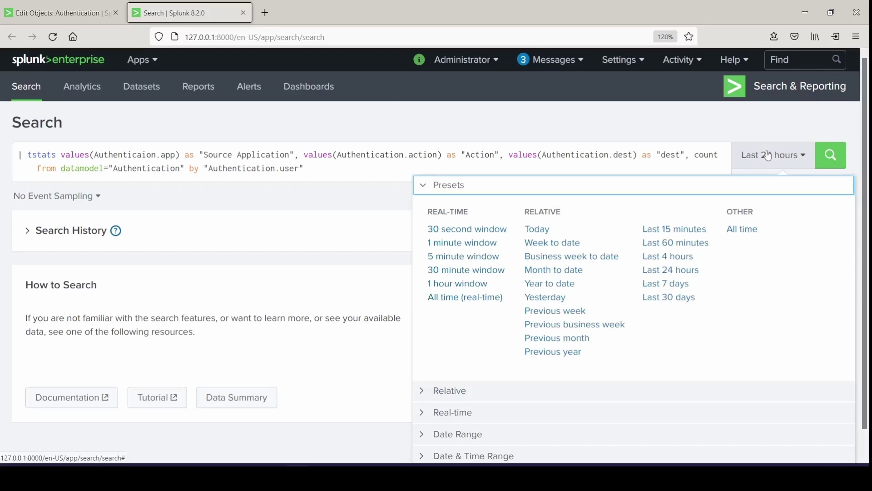
left_click(690, 296)
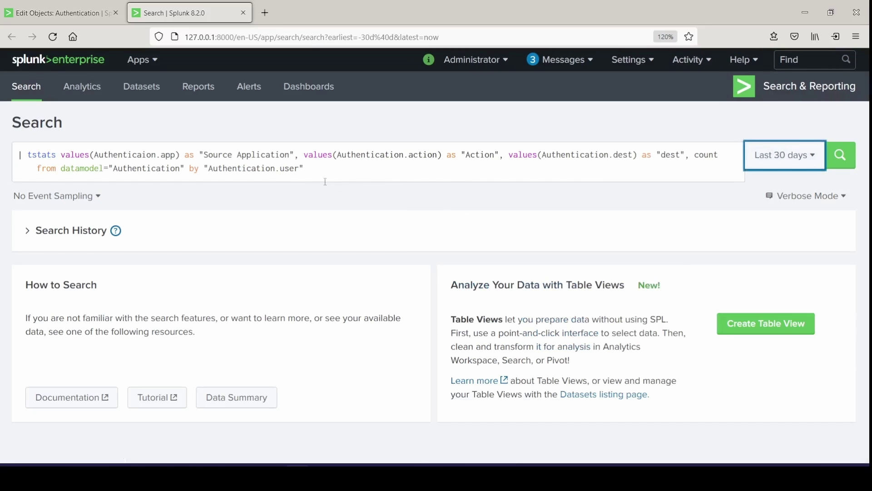
left_click(841, 155)
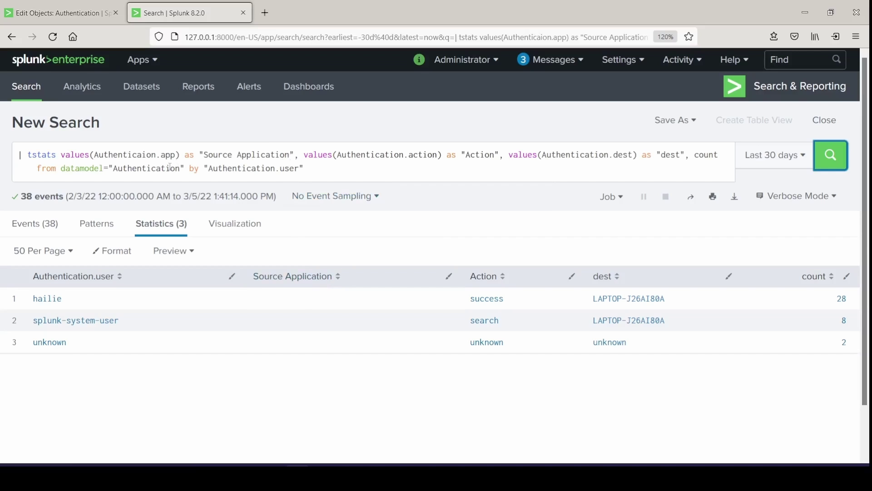
left_click(143, 154)
type("t")
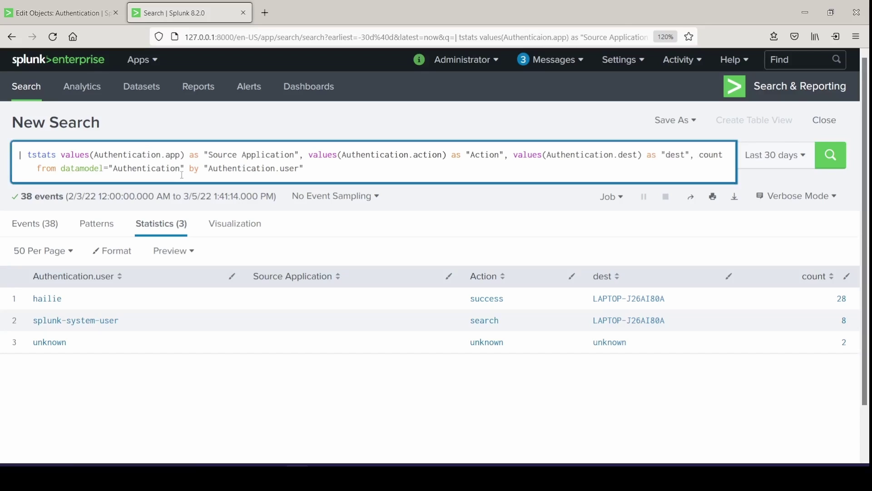
key("Return")
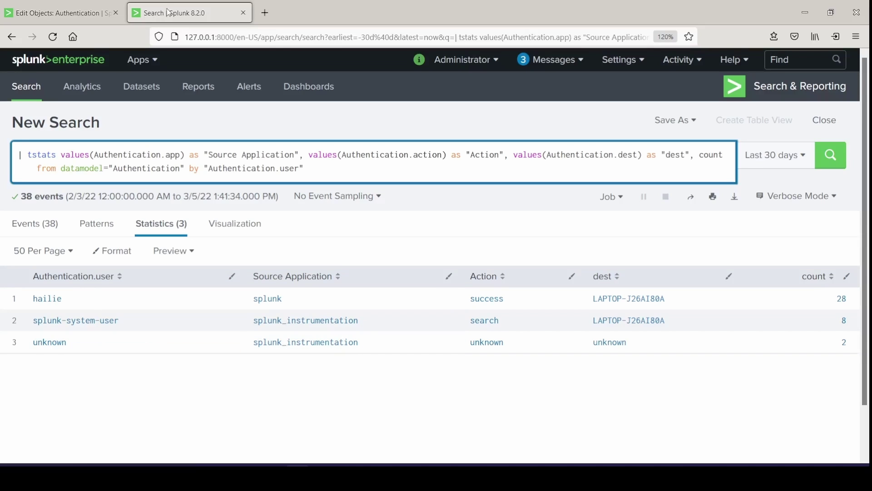
Open Search & Reporting in a new tab and select the unknown user's splunk_instrumentation value
left_click(146, 62)
right_click(146, 63)
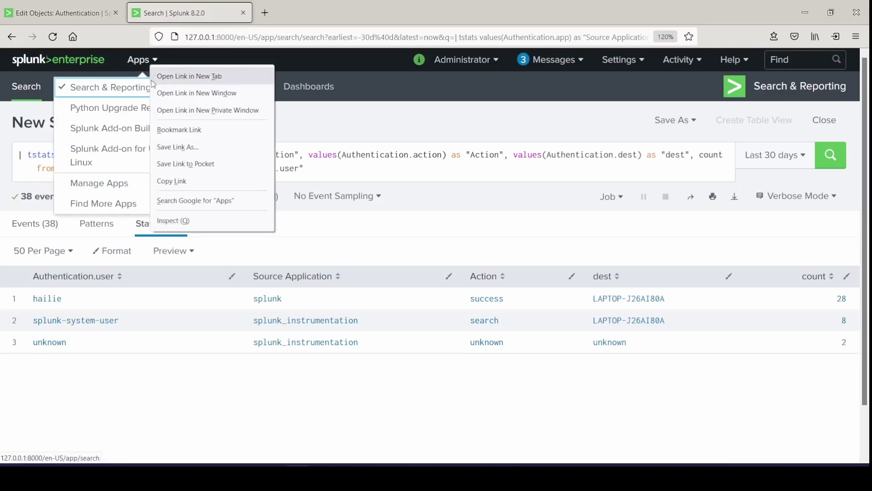
key("Escape")
left_click(111, 66)
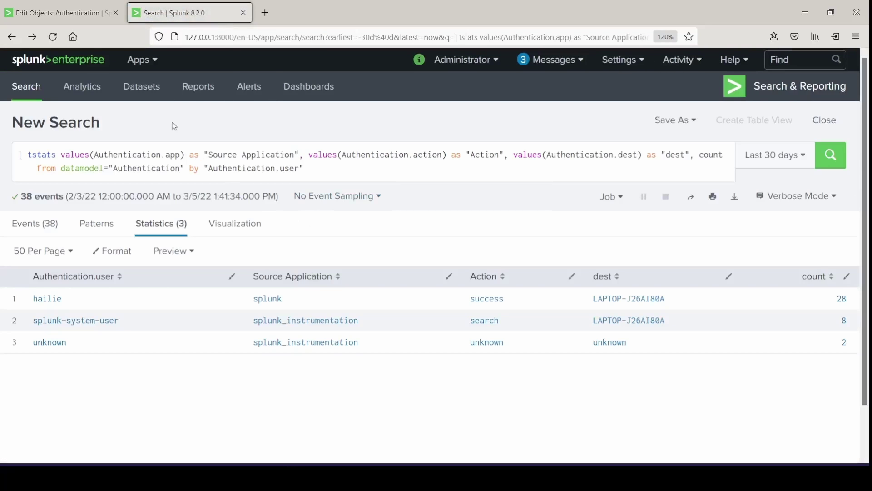
left_click(140, 60)
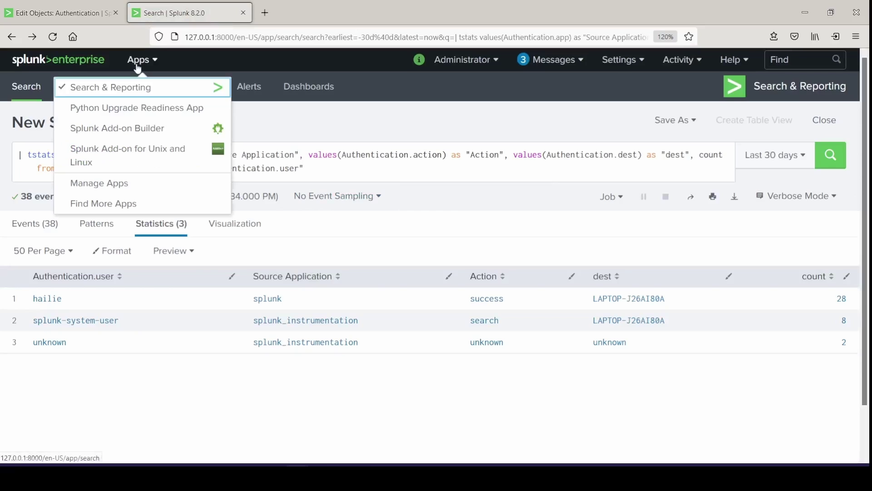
right_click(146, 91)
left_click(177, 101)
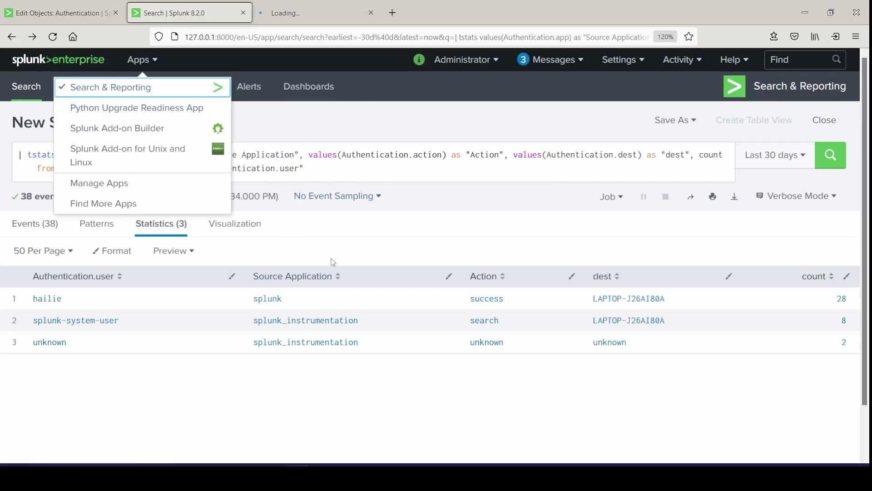
left_click(191, 386)
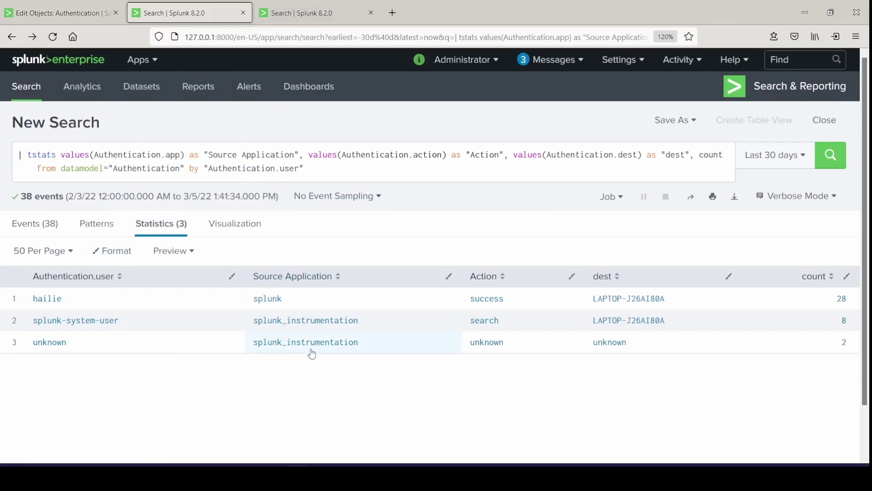
left_click_drag(360, 344, 239, 362)
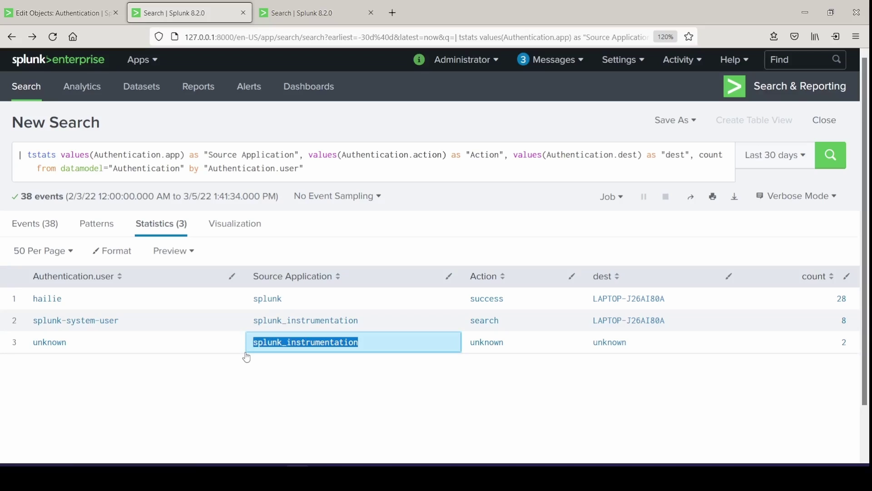
In the new tab, type '| from datamodel Authentication | search app=splunk_instrumentation user=unknown'
left_click(314, 13)
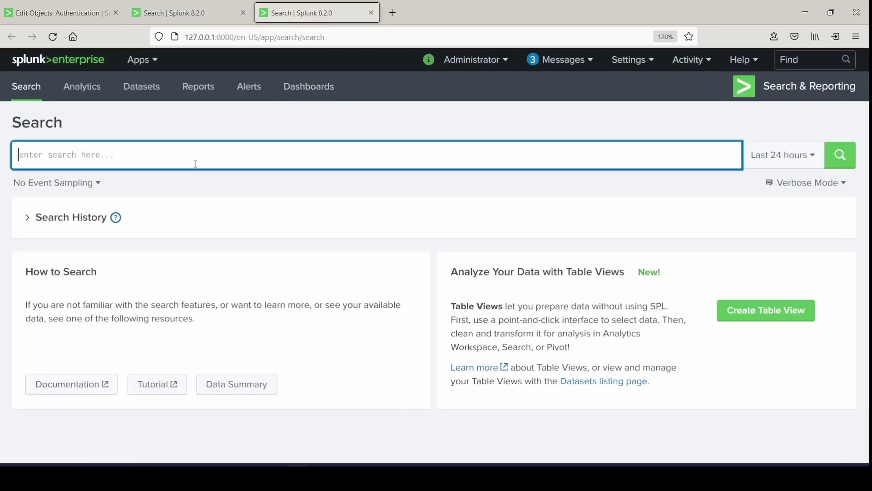
type("| from datamodel Aut")
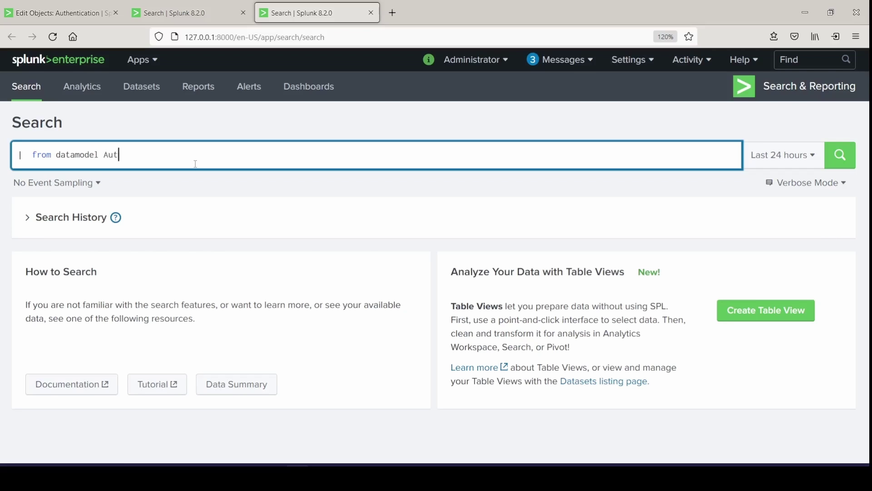
type("hentication ")
type("| ")
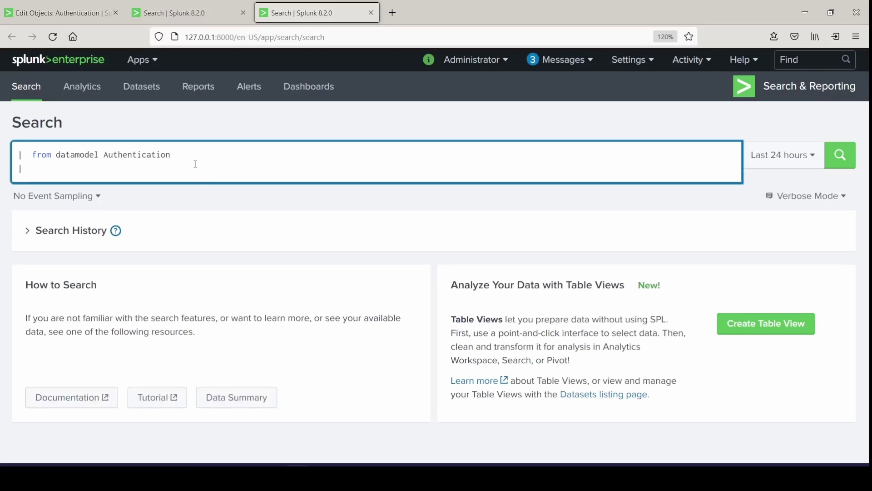
type("search app=")
key("ctrl+v")
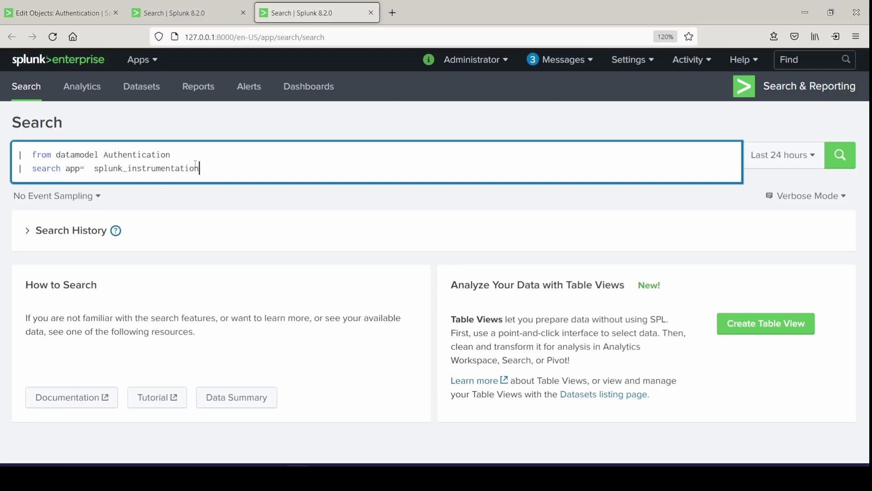
key("Left")
key("Left")
key("Left")
key("Left")
key("Left")
key("Left")
key("Left")
key("Left")
key("Left")
key("Left")
key("Left")
key("Left")
key("Left")
key("BackSpace")
key("BackSpace")
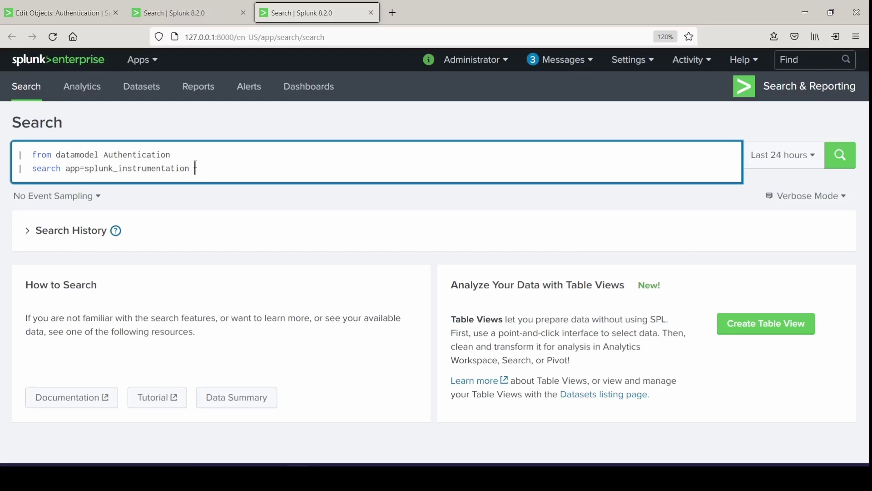
type("user=unknown")
Run the unknown-user search over Last 30 days
left_click(181, 13)
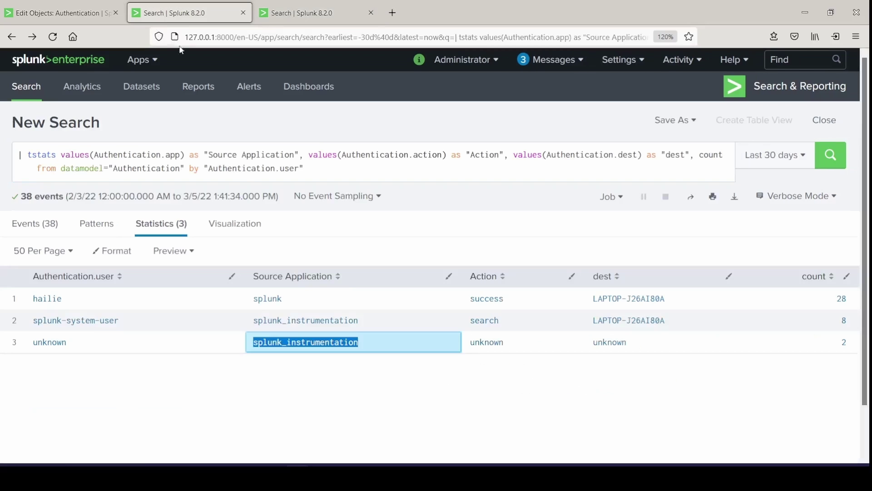
left_click(309, 17)
left_click(801, 165)
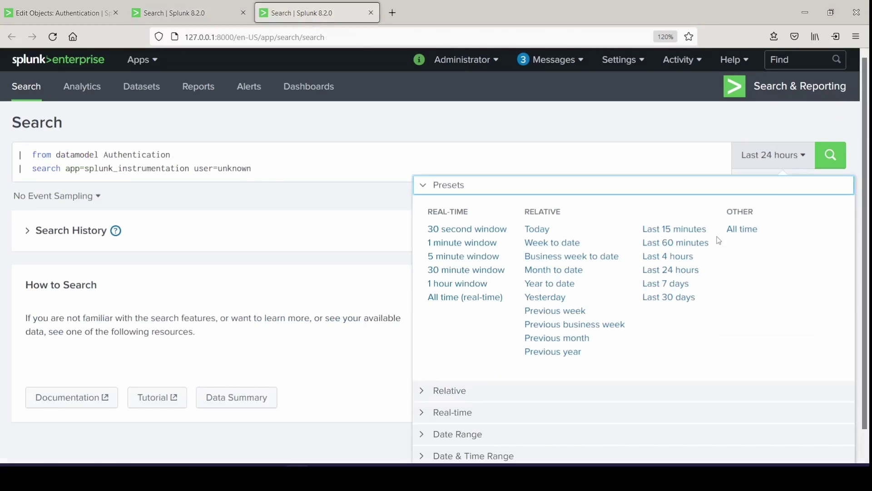
left_click(663, 298)
left_click(839, 156)
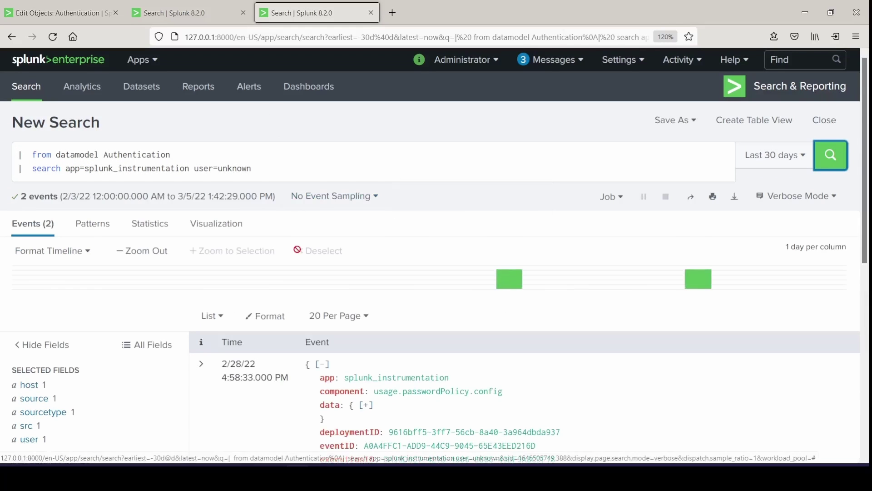
Expand the events' nested data fields, check the host field summary, and close the tab
scroll(409, 301, "down", 3)
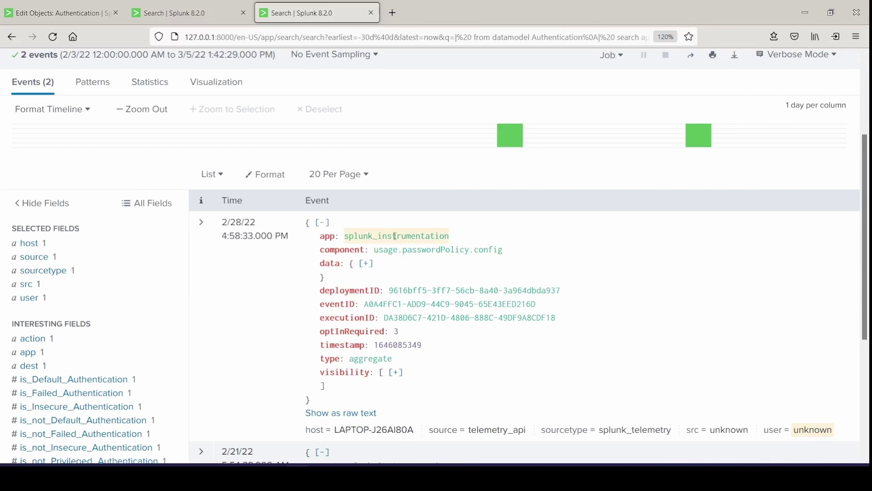
left_click(365, 265)
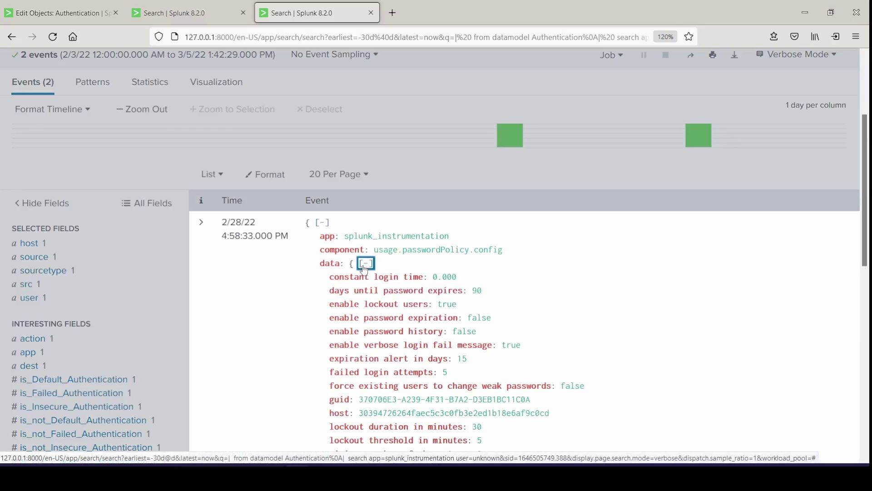
scroll(366, 264, "down", 6)
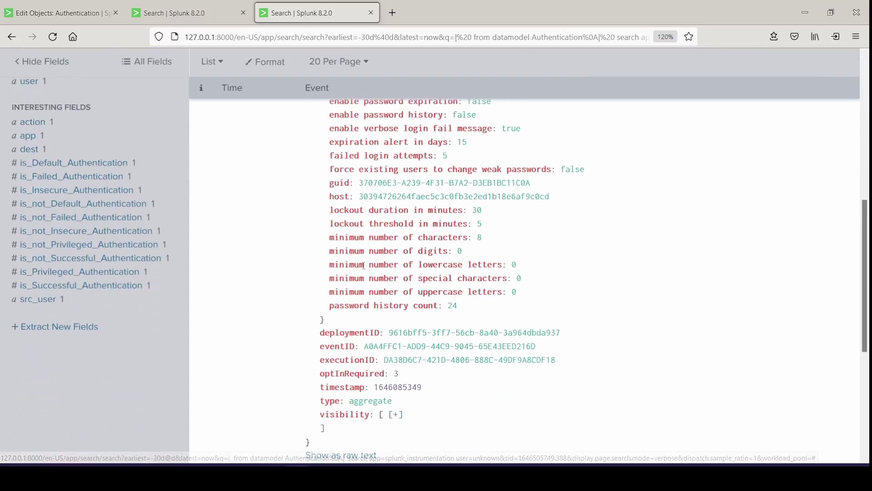
scroll(365, 268, "down", 1)
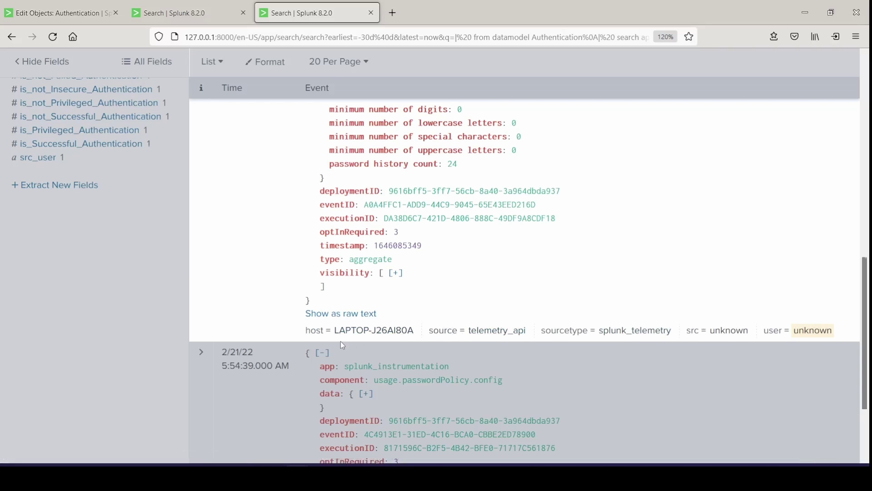
scroll(342, 345, "down", 1)
scroll(341, 343, "down", 2)
scroll(303, 345, "up", 12)
left_click(48, 385)
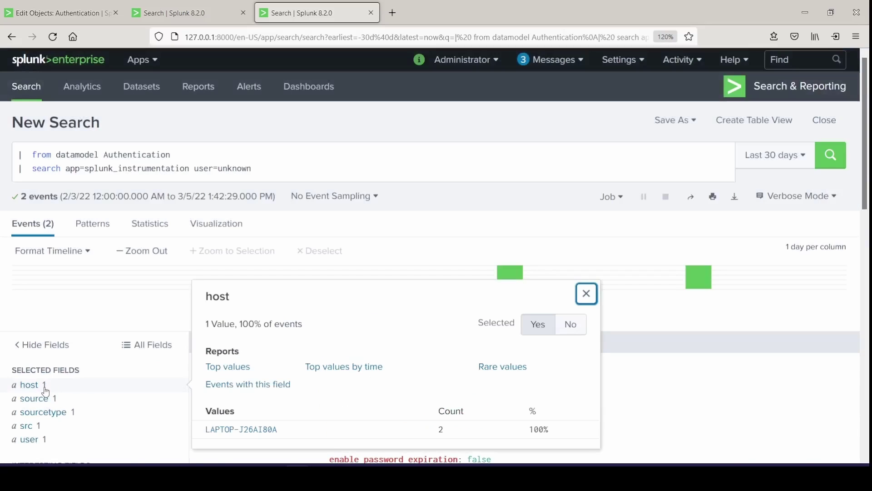
left_click(123, 87)
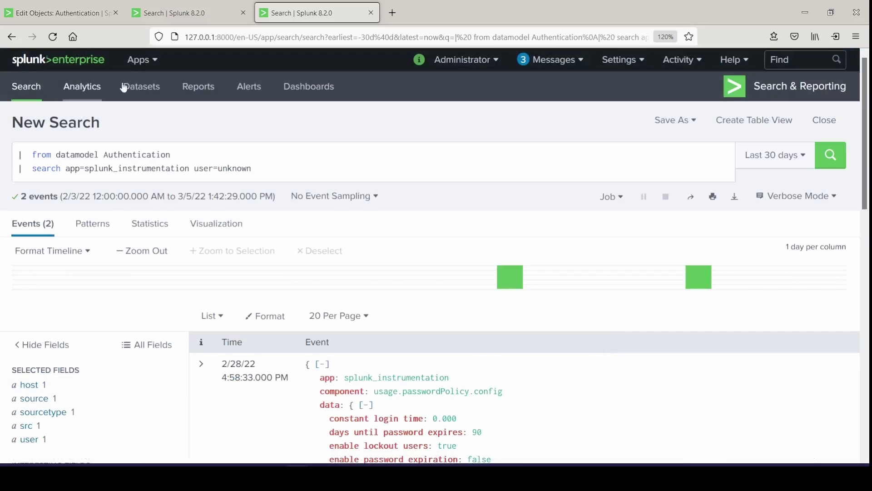
key("ctrl+w")
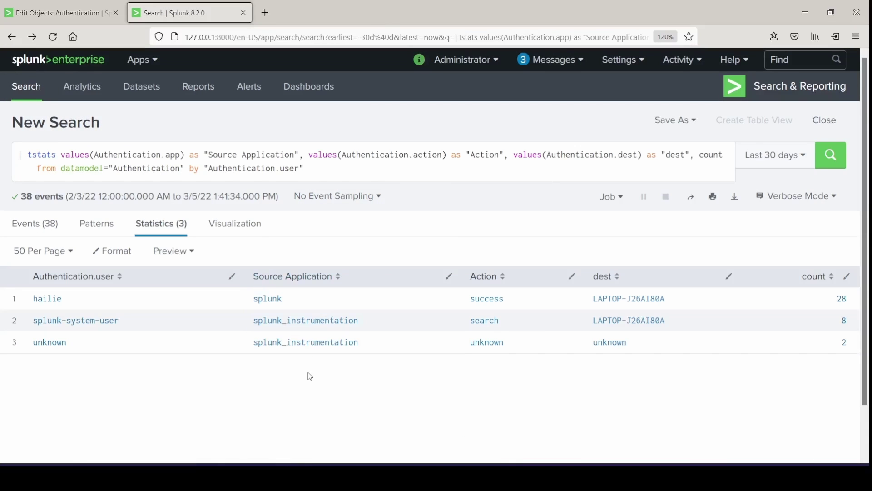